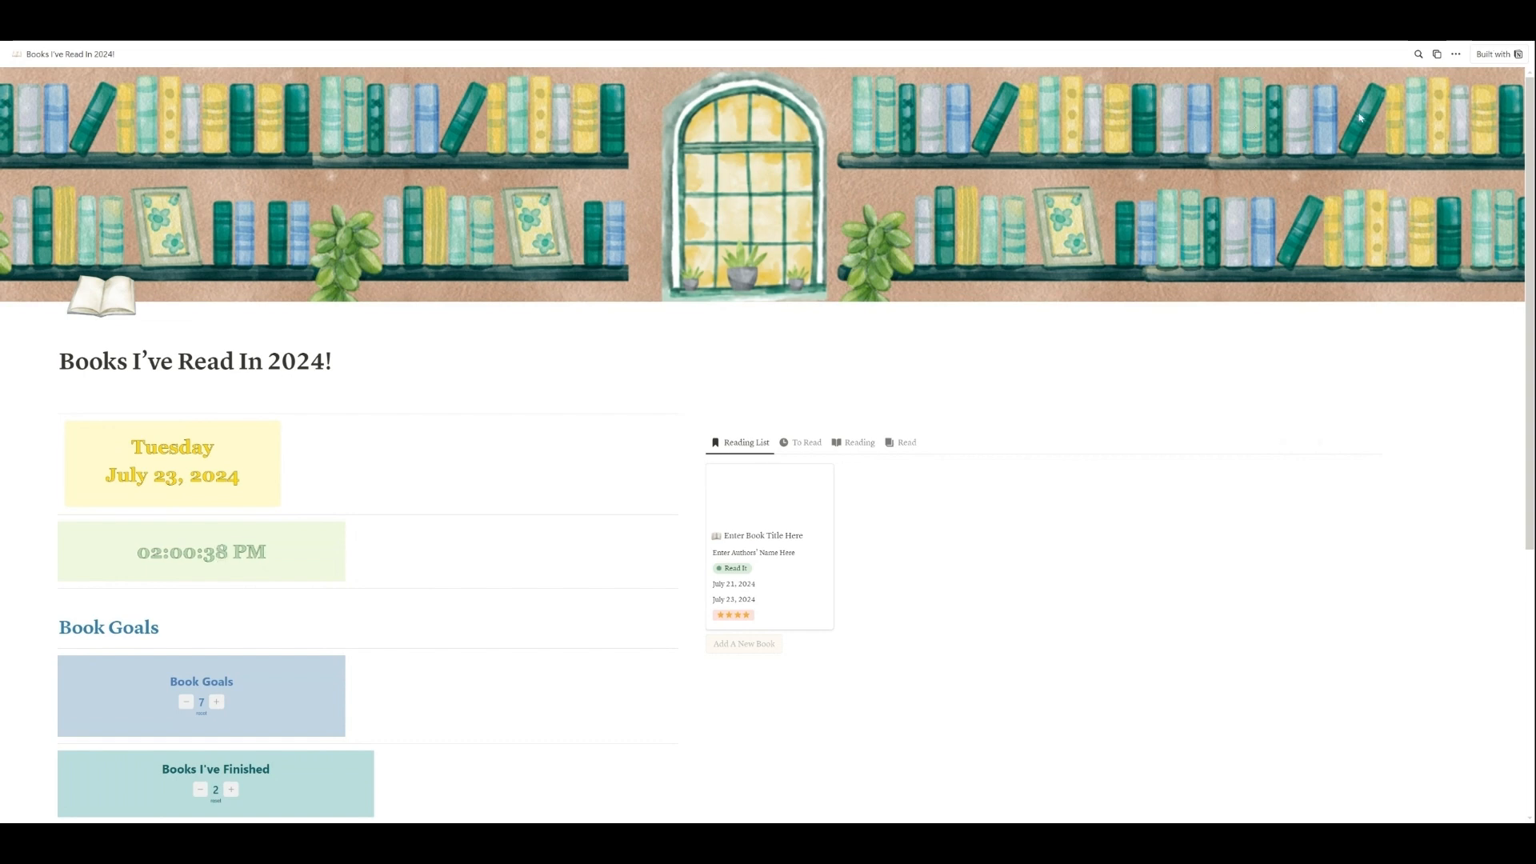
Step: Duplicate the Books I've Read In 2024! template into the private section of the workspace
click(1439, 63)
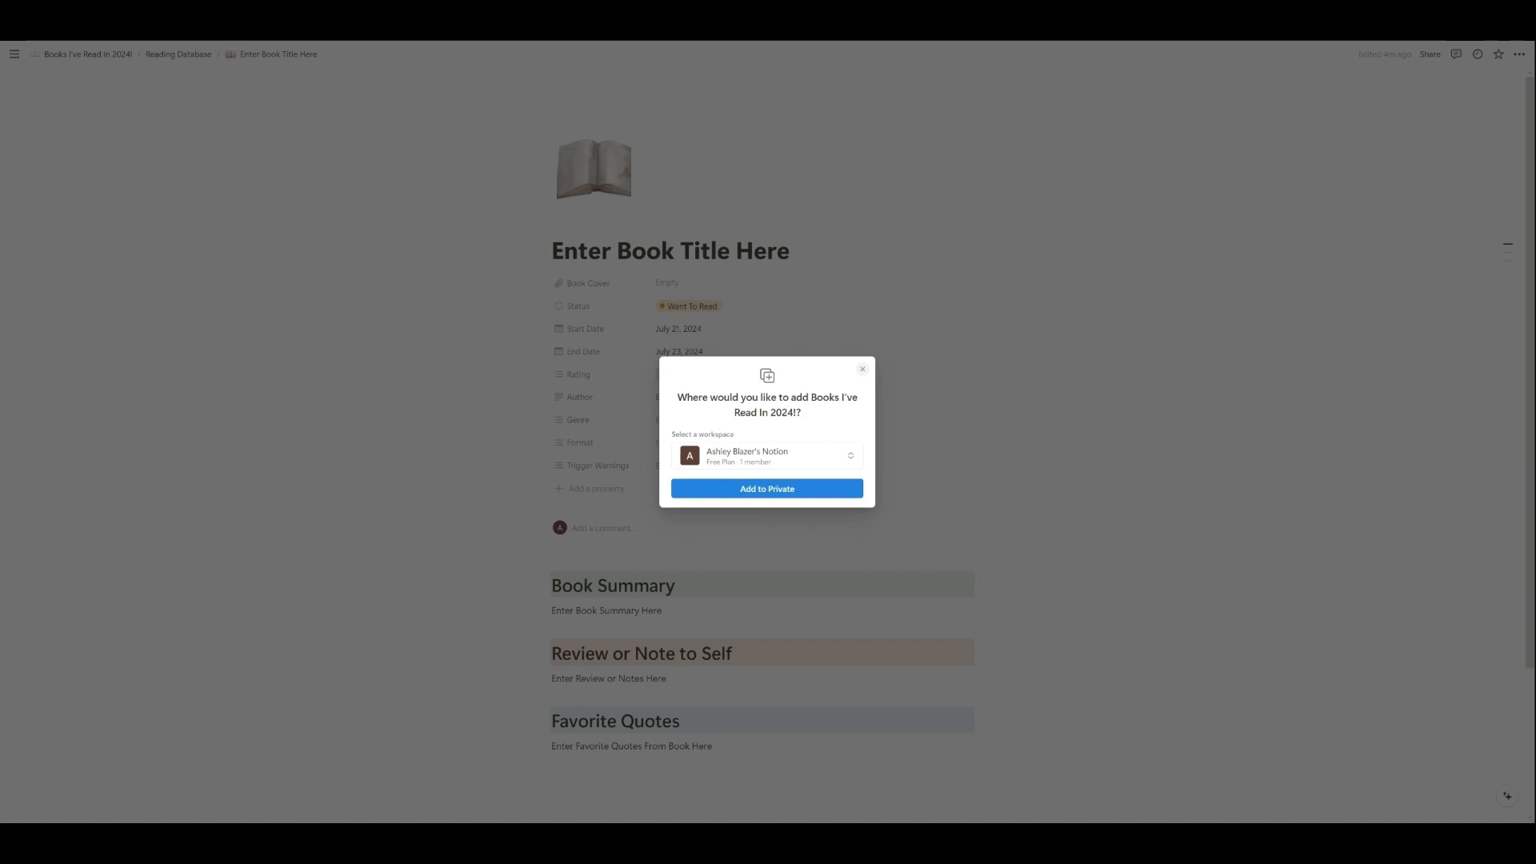
click(752, 490)
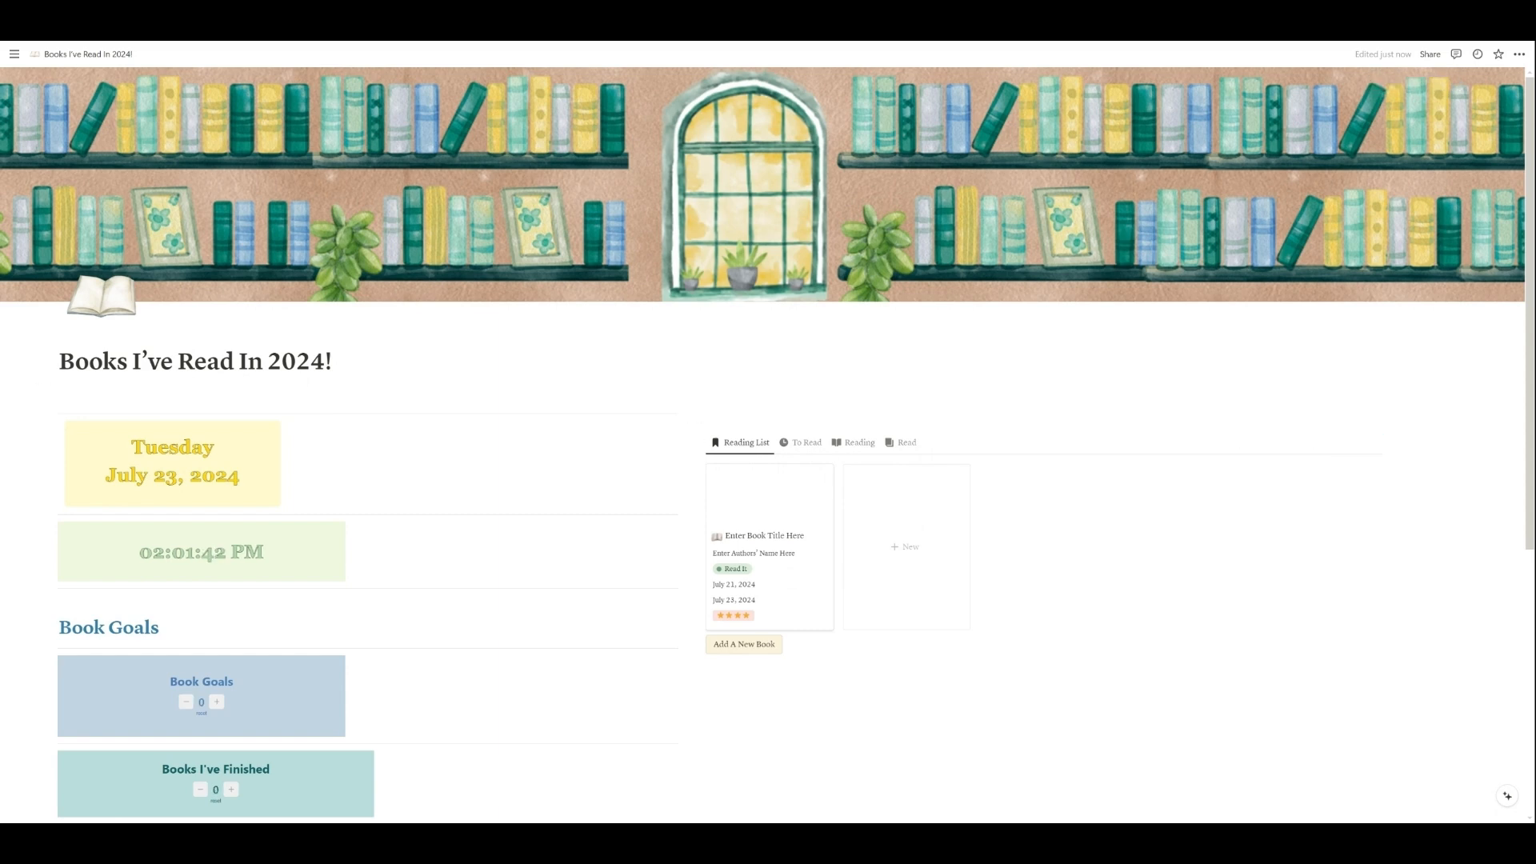
Step: Look over the duplicated page's Book Goals counters, widget instructions and Book Wish List
scroll(768, 432, down, 5)
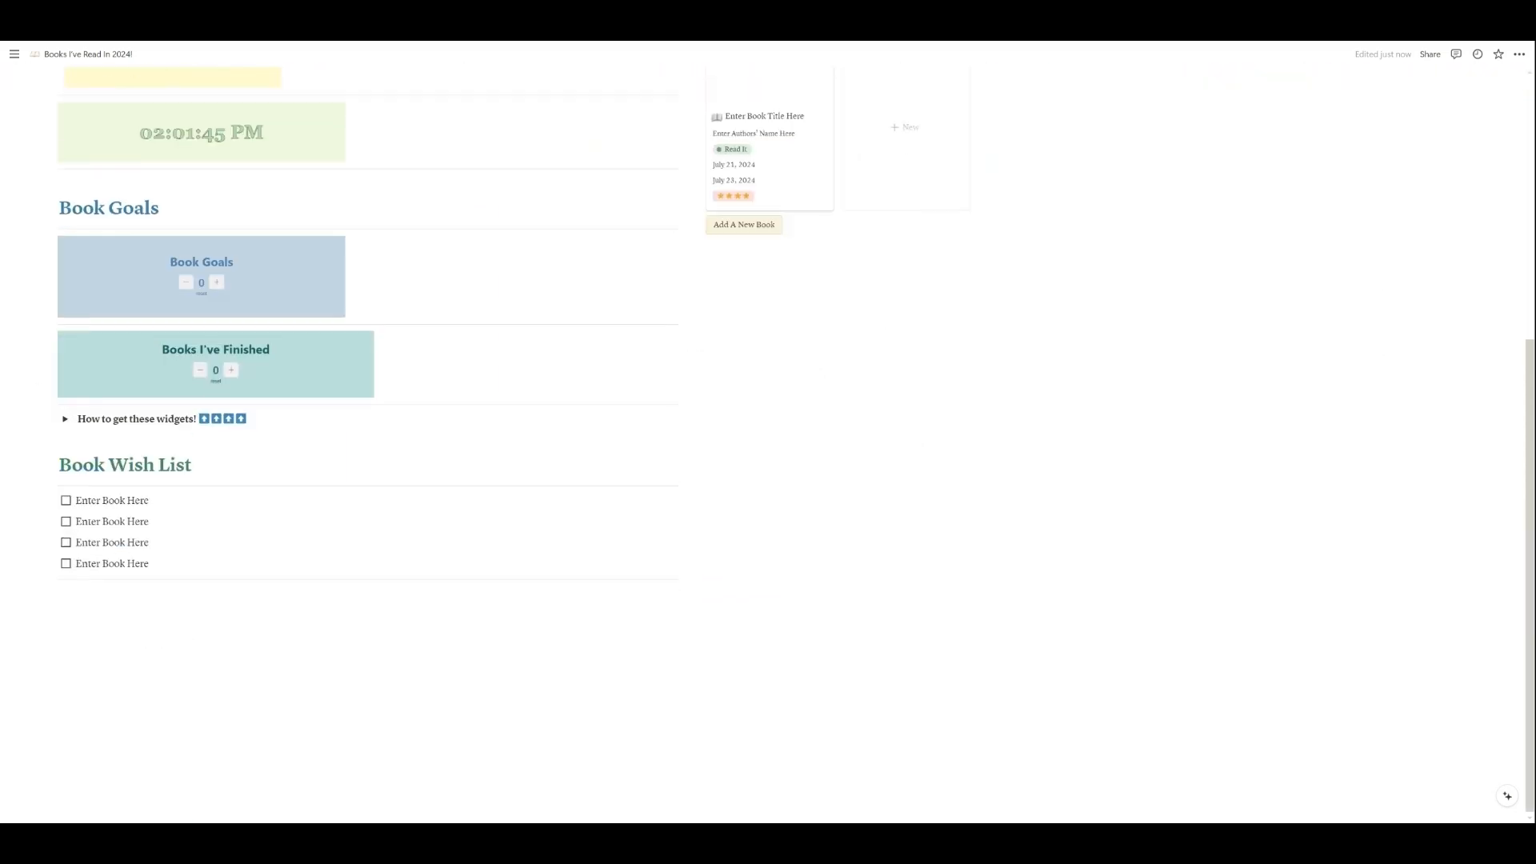
scroll(768, 432, up, 3)
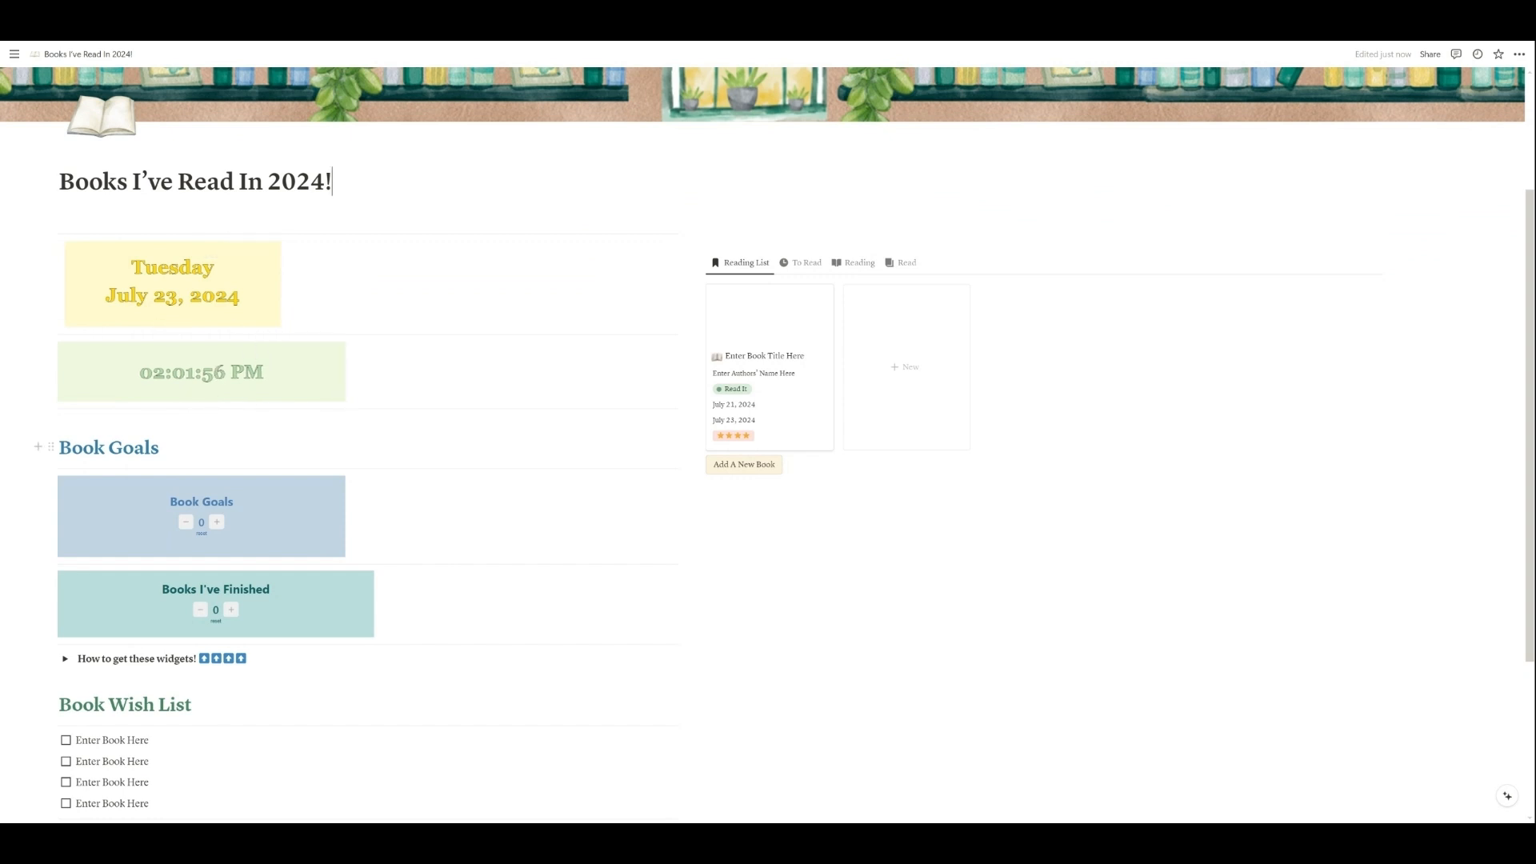
scroll(768, 438, down, 1)
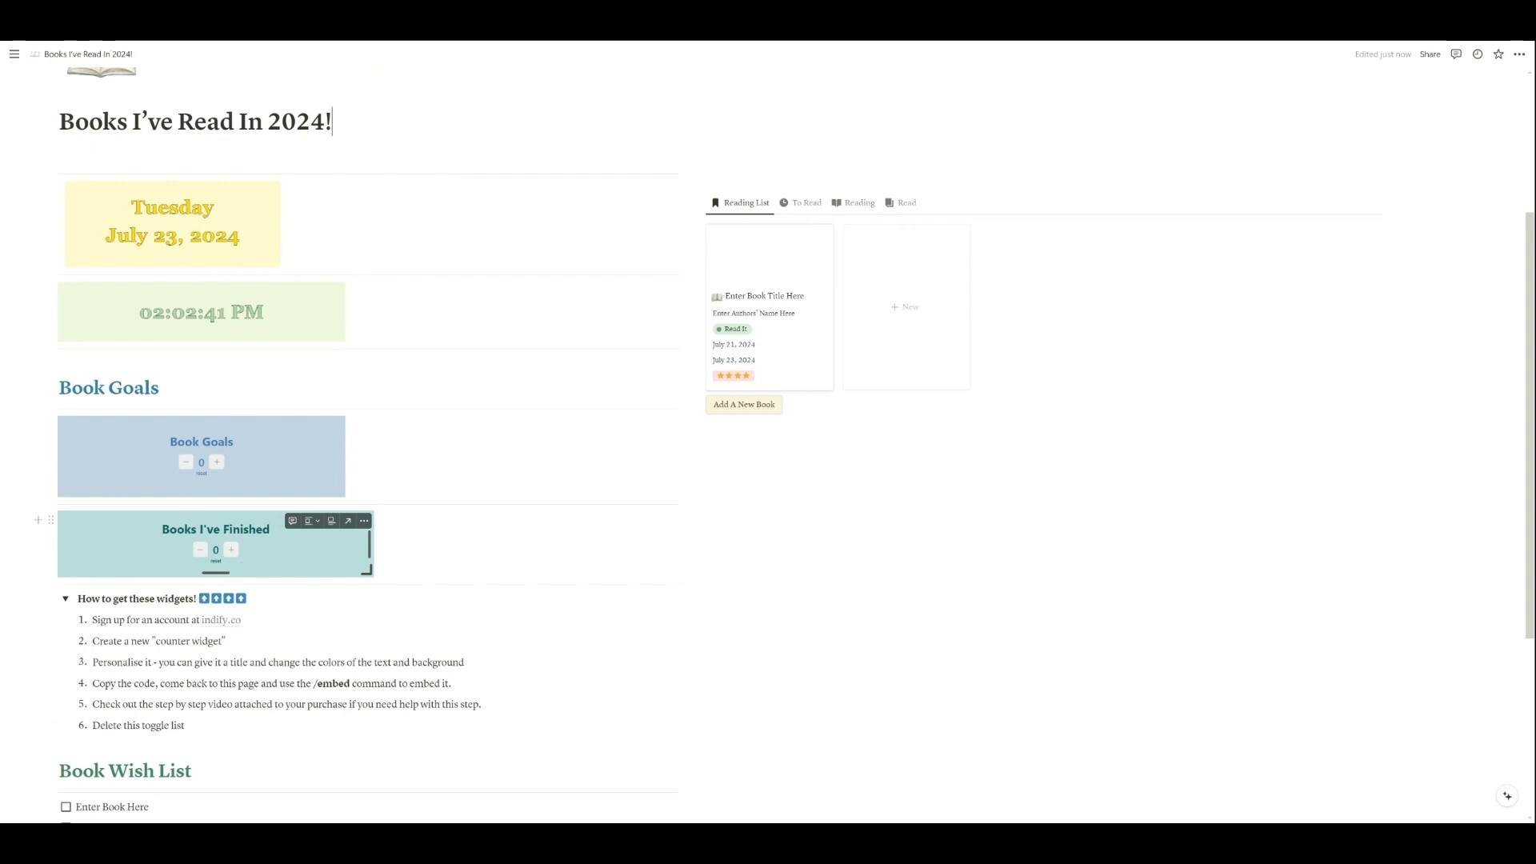
scroll(768, 440, down, 5)
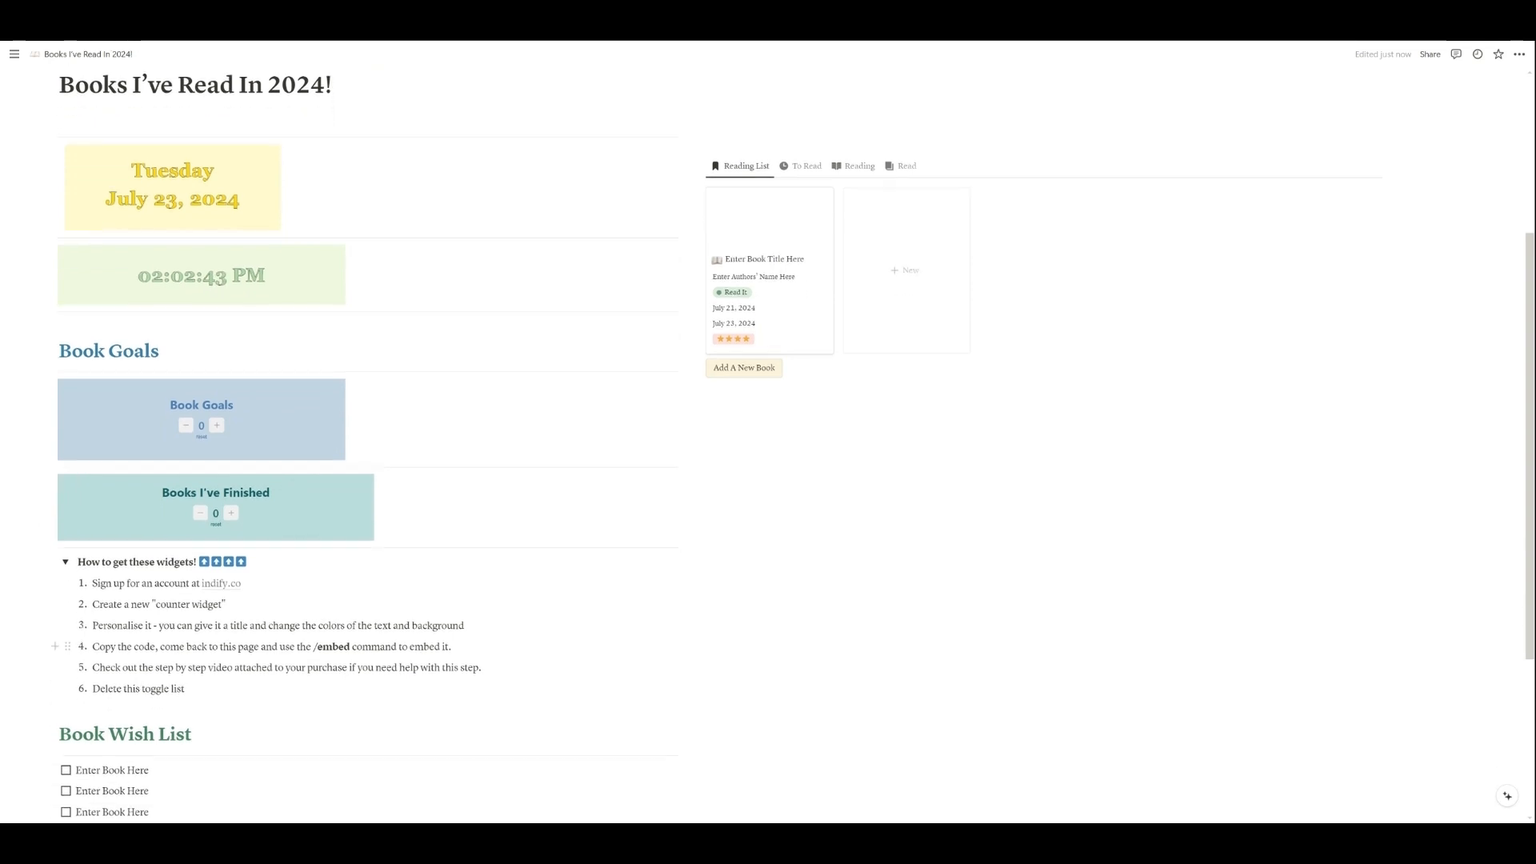
scroll(768, 440, down, 3)
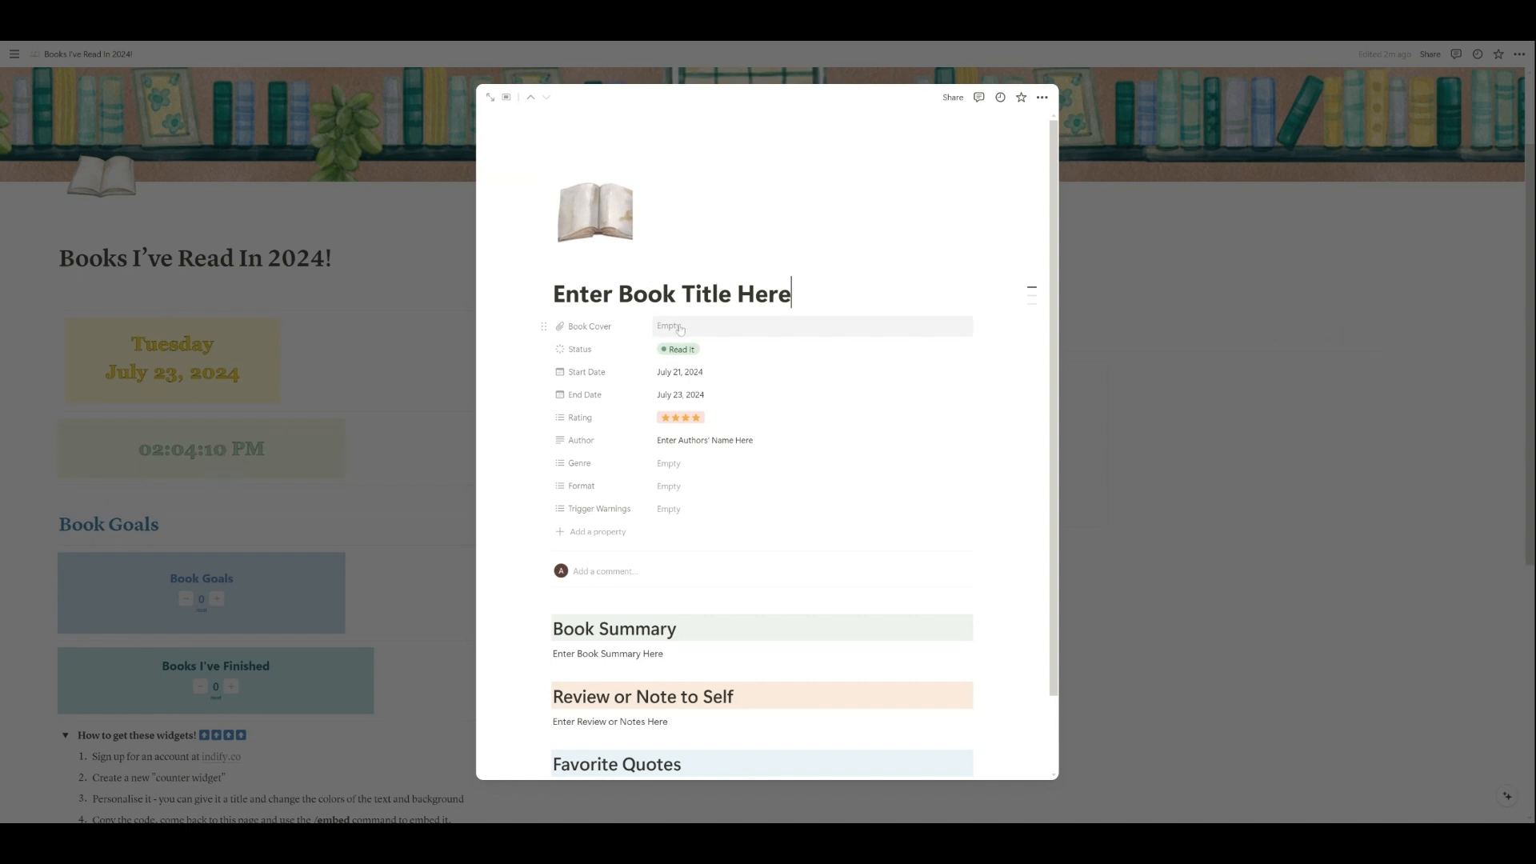
Step: Add the Never Ever Tell image as the book entry's Book Cover
click(680, 328)
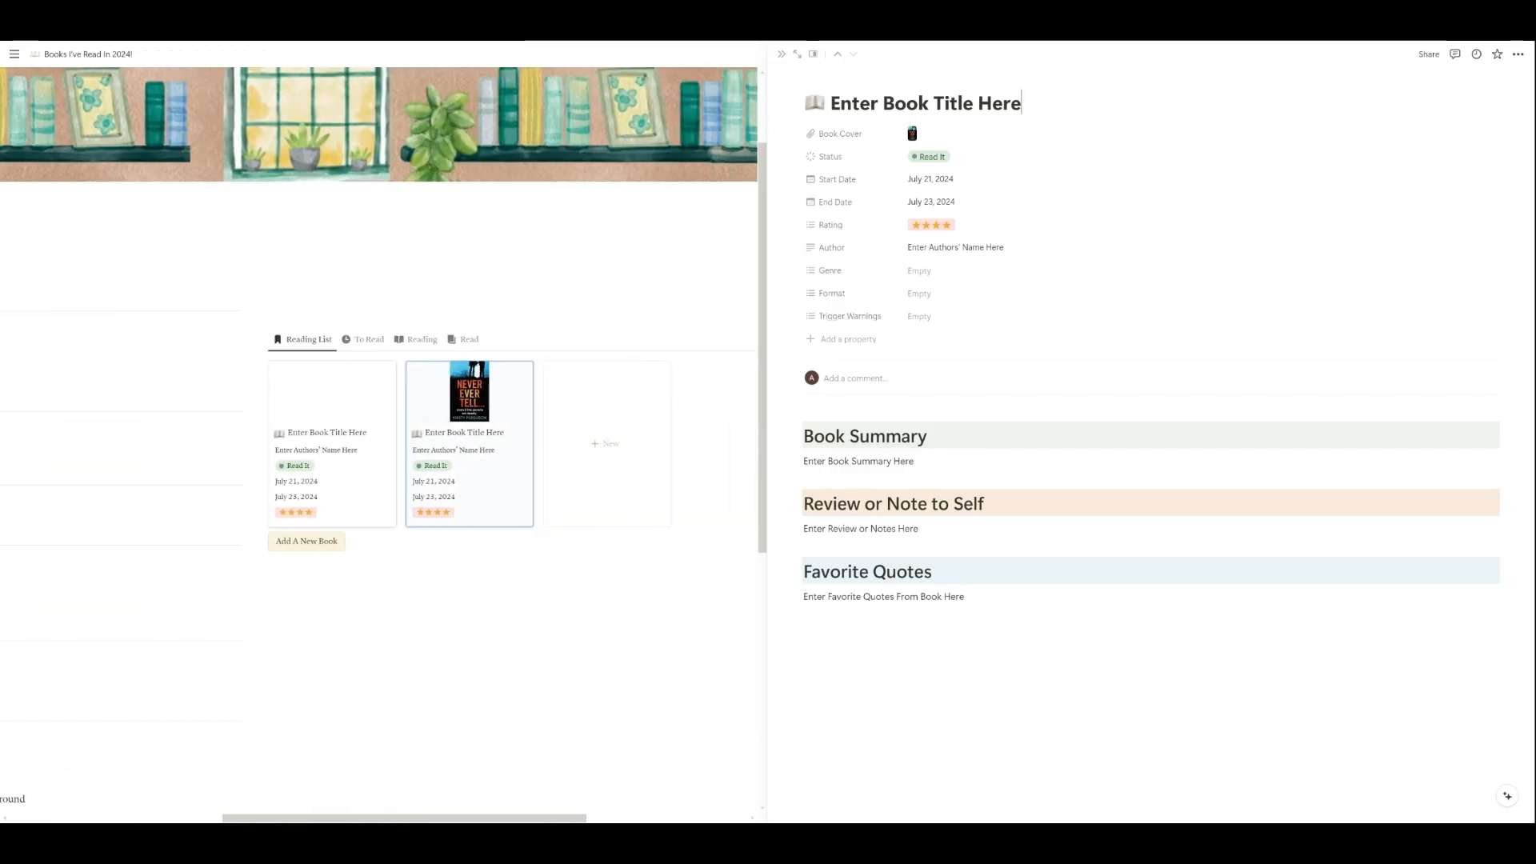
Step: Examine the book's status choices and the database's To Read, Reading and Read views
click(928, 158)
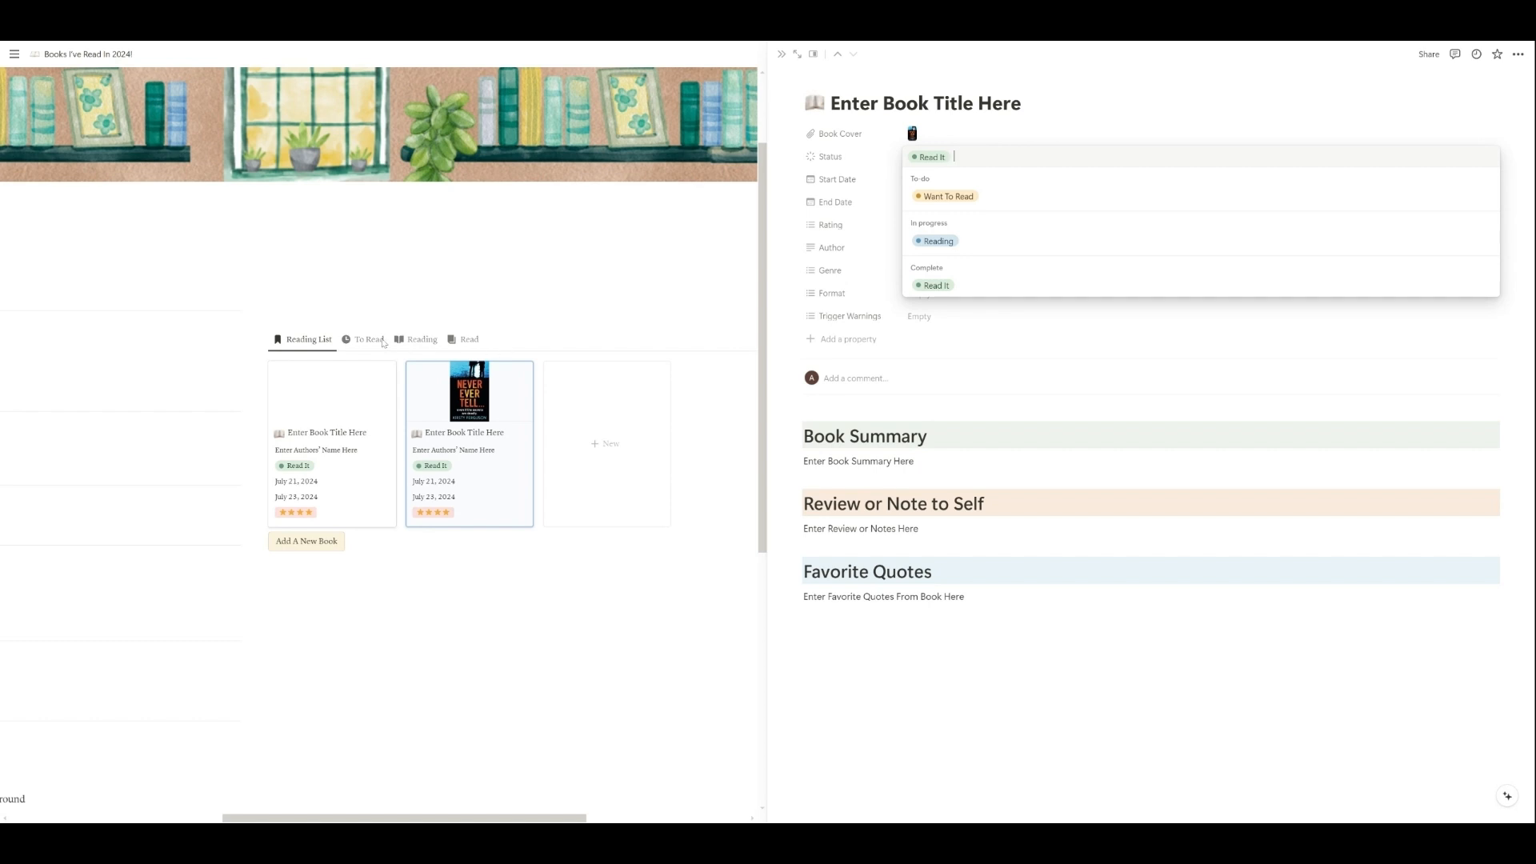
click(383, 343)
click(367, 339)
click(417, 339)
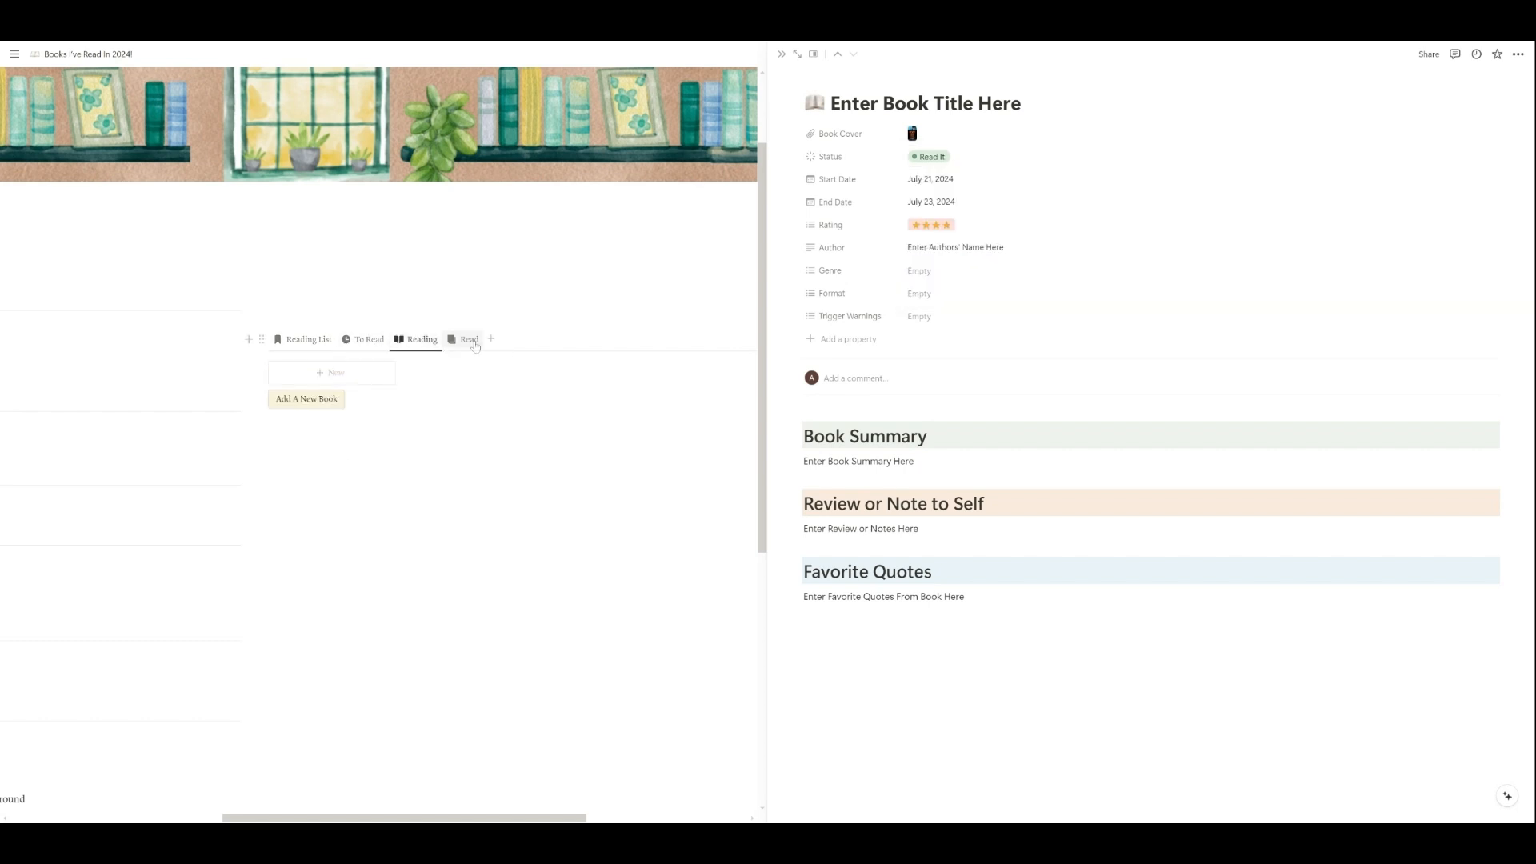
click(472, 341)
Step: Show the To Read view and set the book's status to Want To Read
click(367, 339)
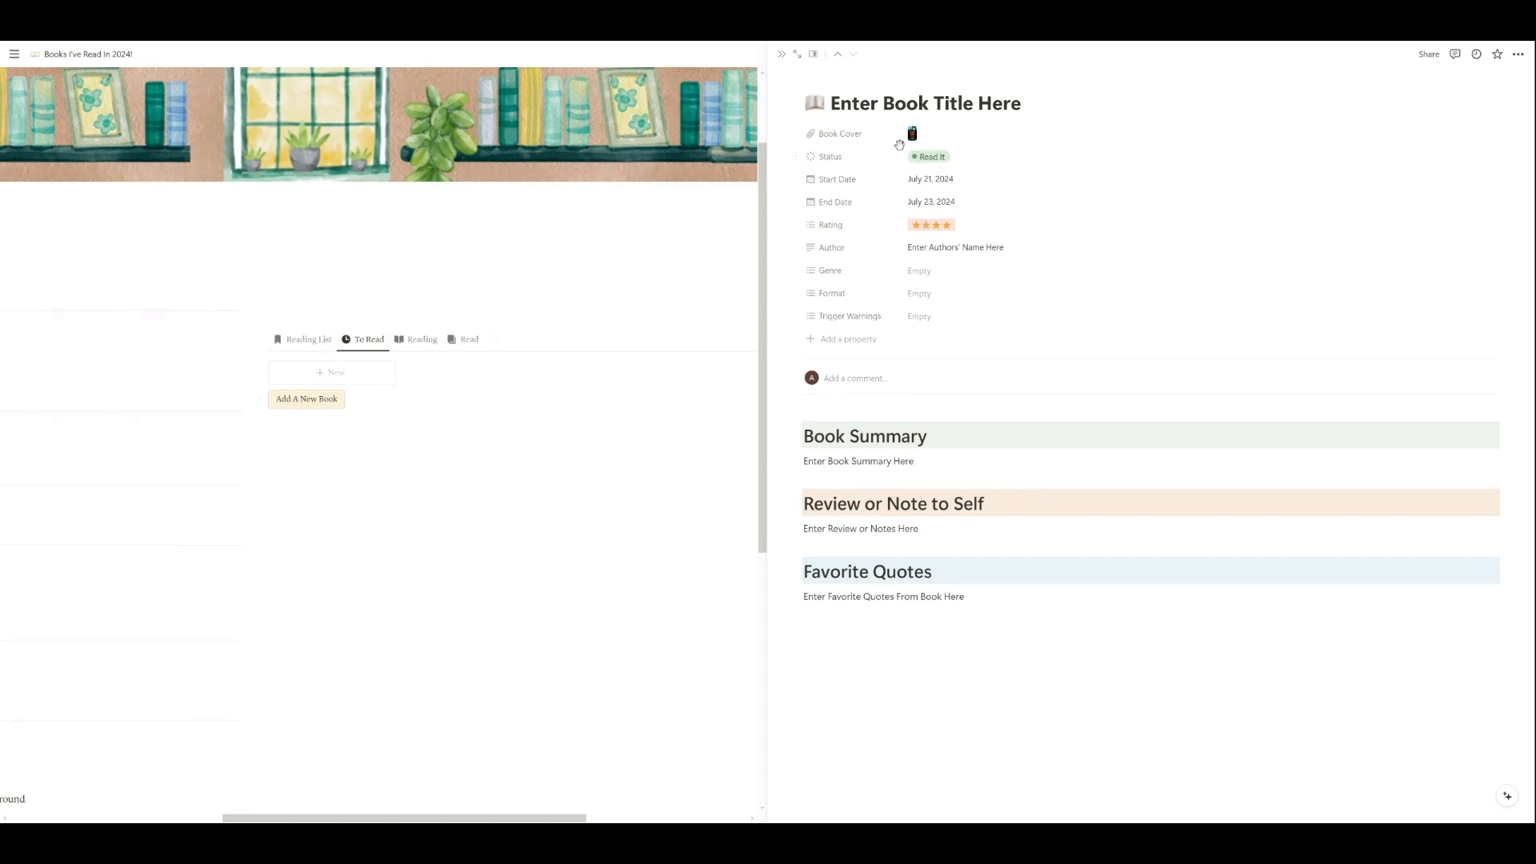
click(920, 160)
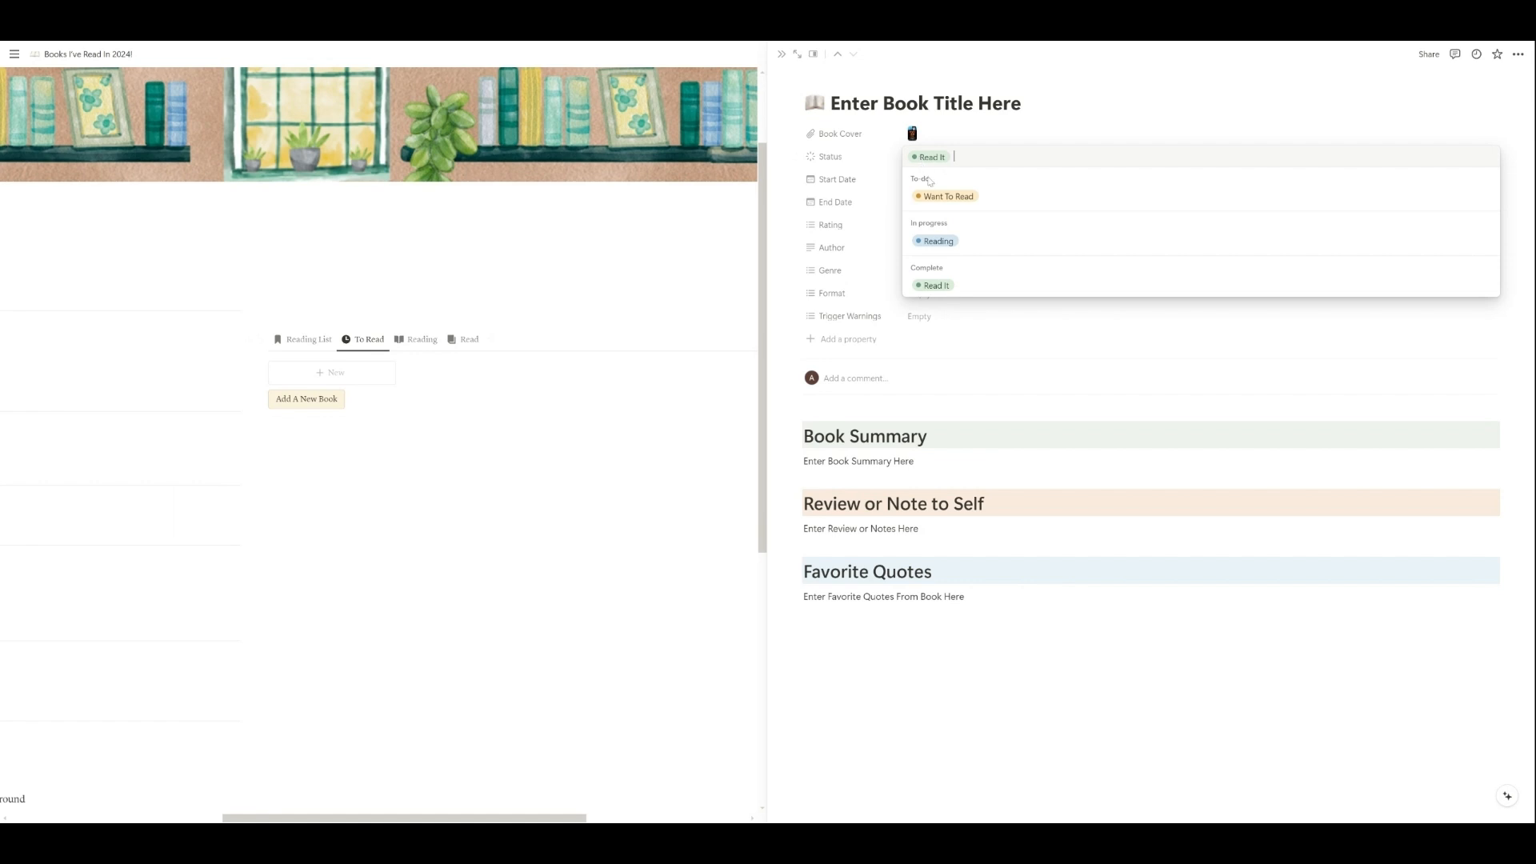
click(937, 197)
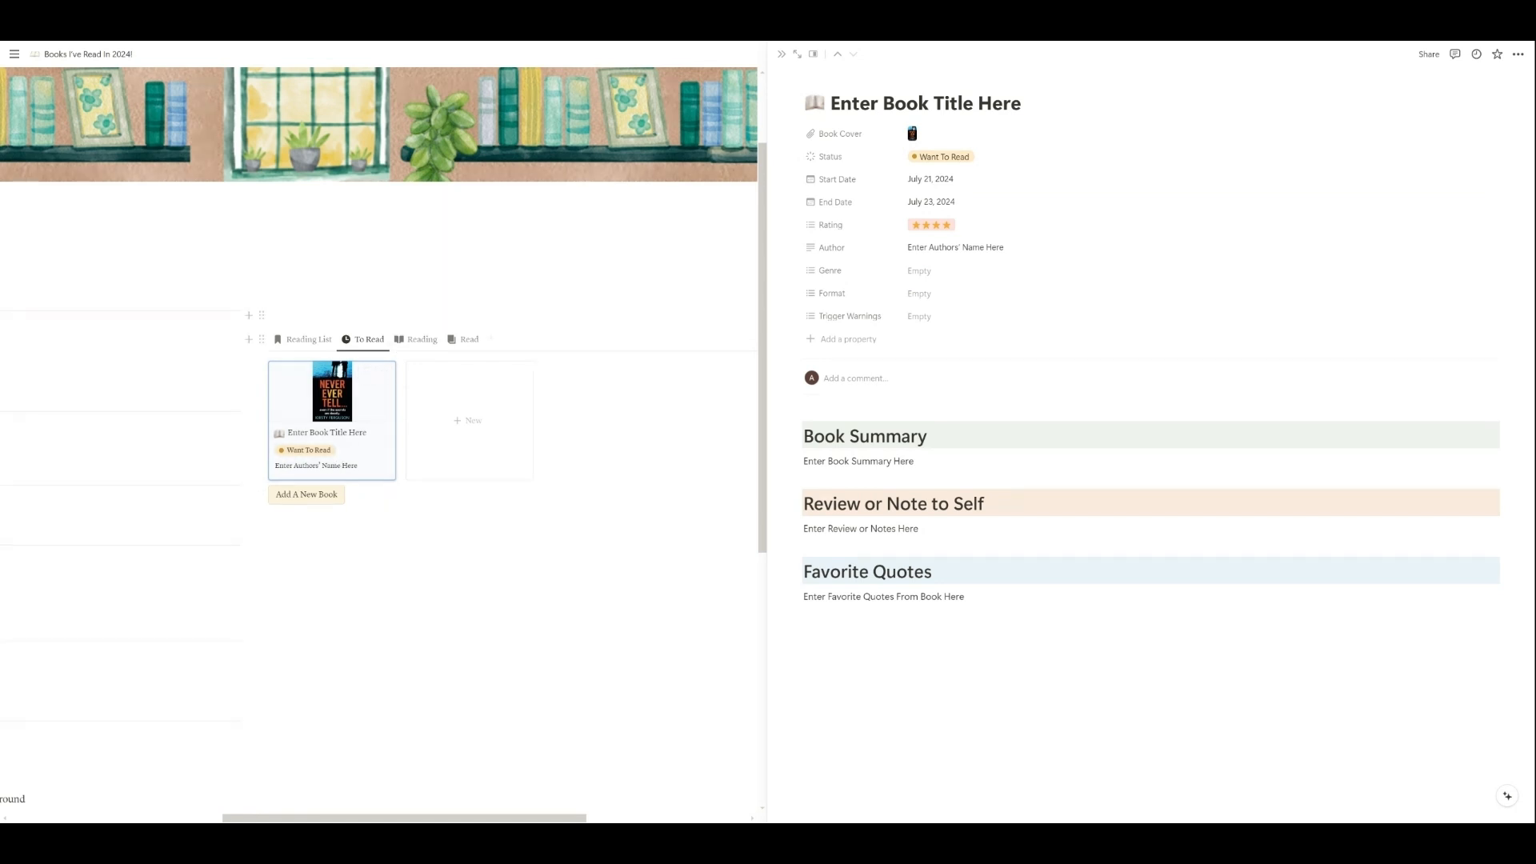
Step: Show the Reading view and set the book's status to Reading
click(433, 344)
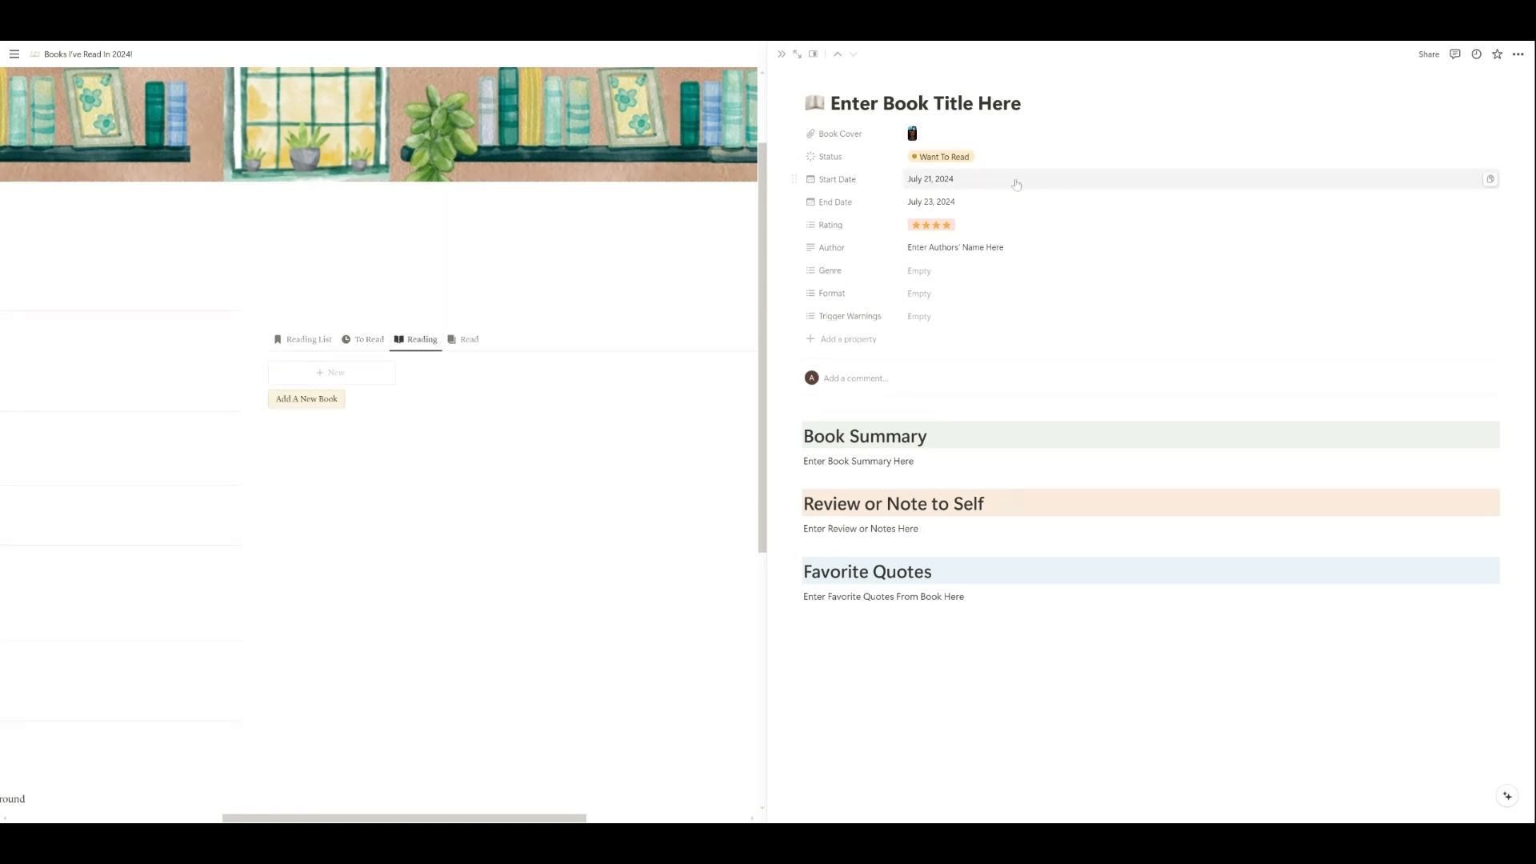
click(960, 164)
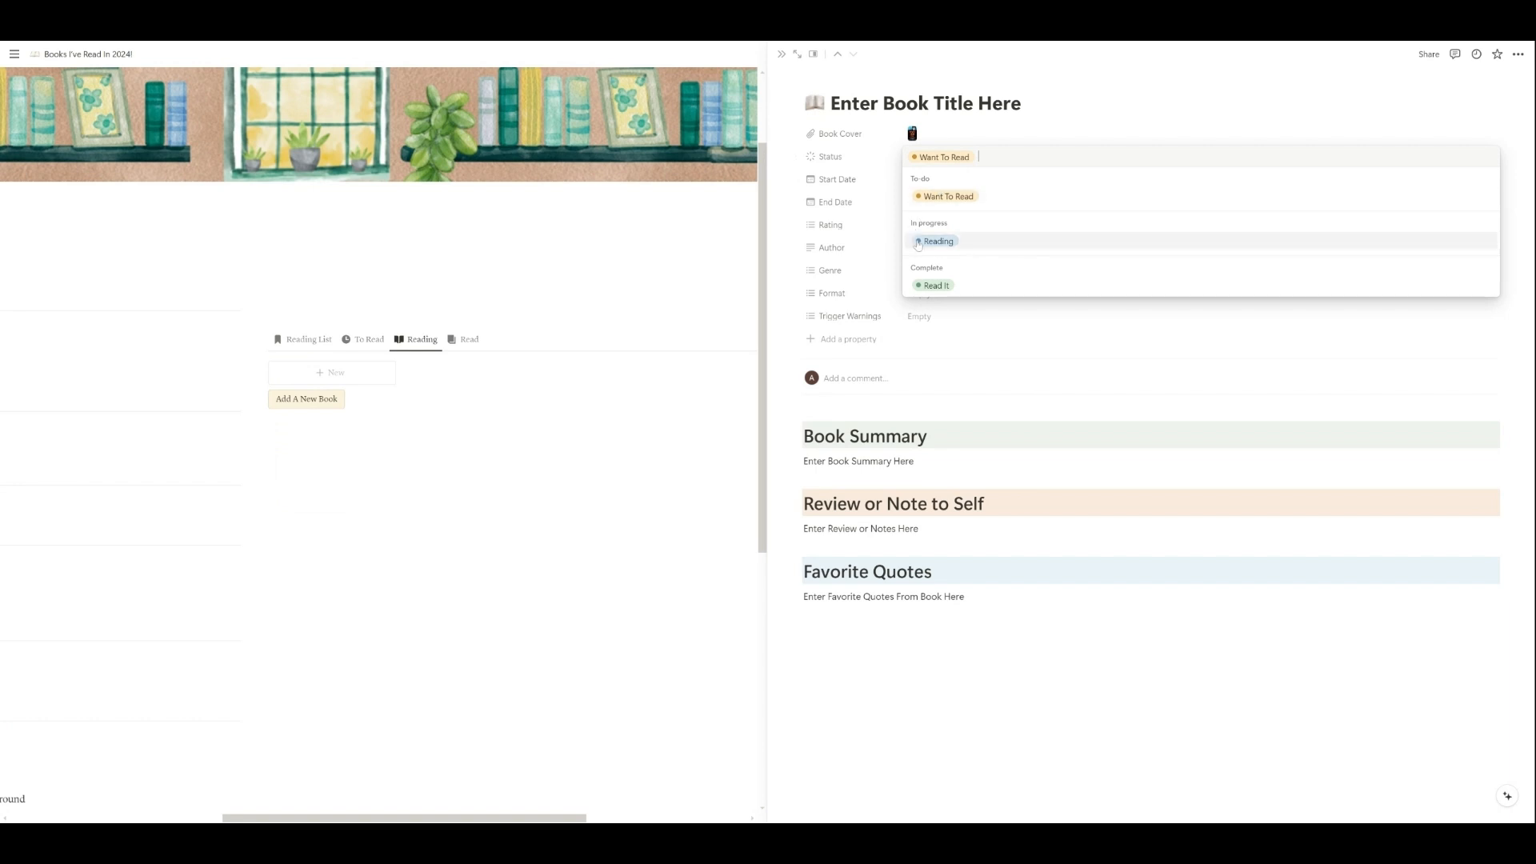
click(936, 242)
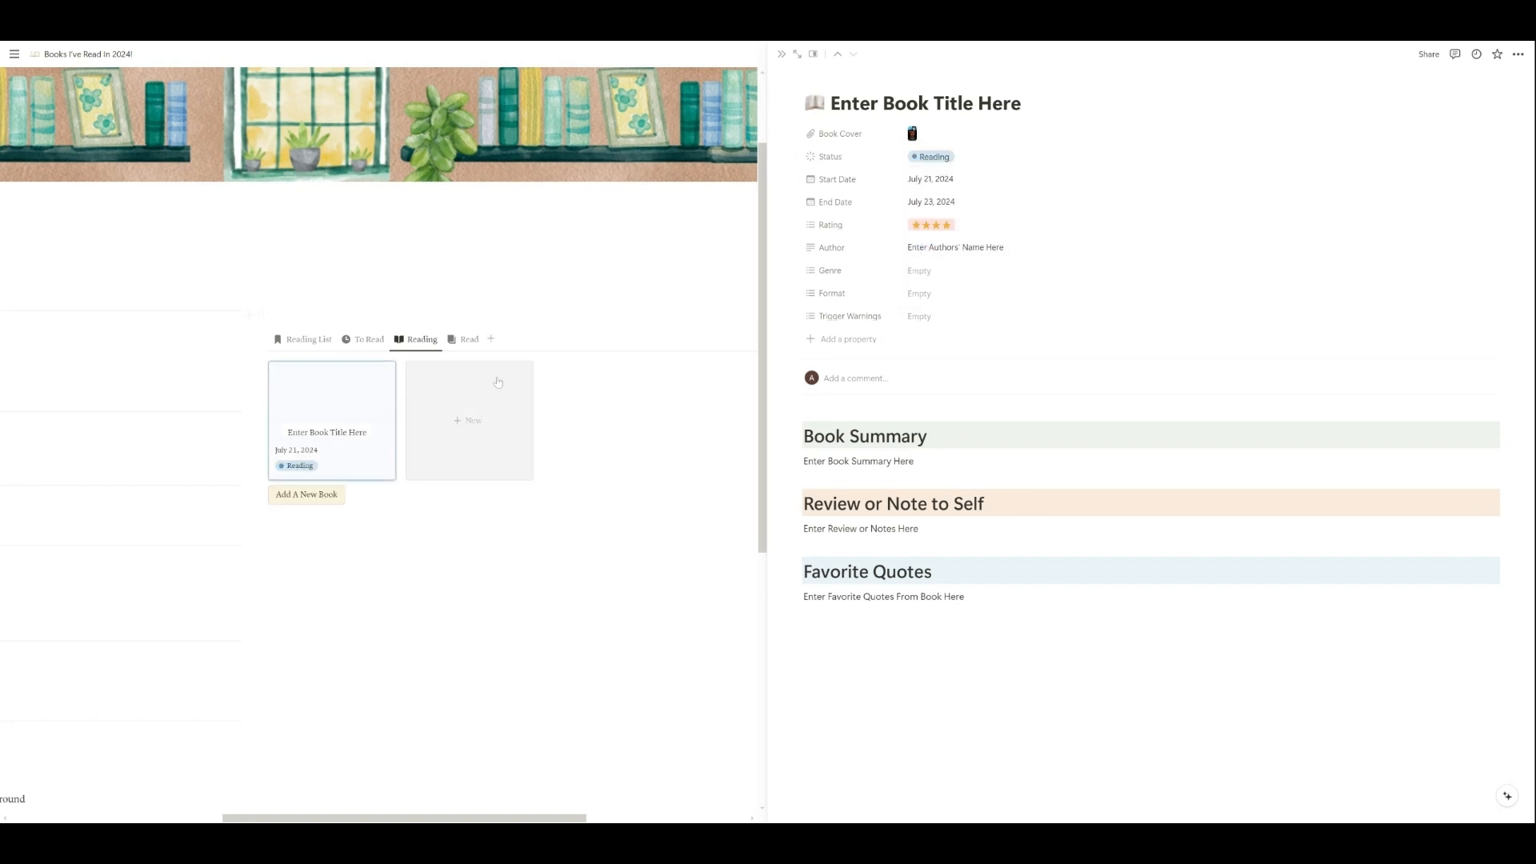
Step: Set the book's status to Read It and show the Read view of the database
click(932, 157)
click(928, 285)
click(455, 339)
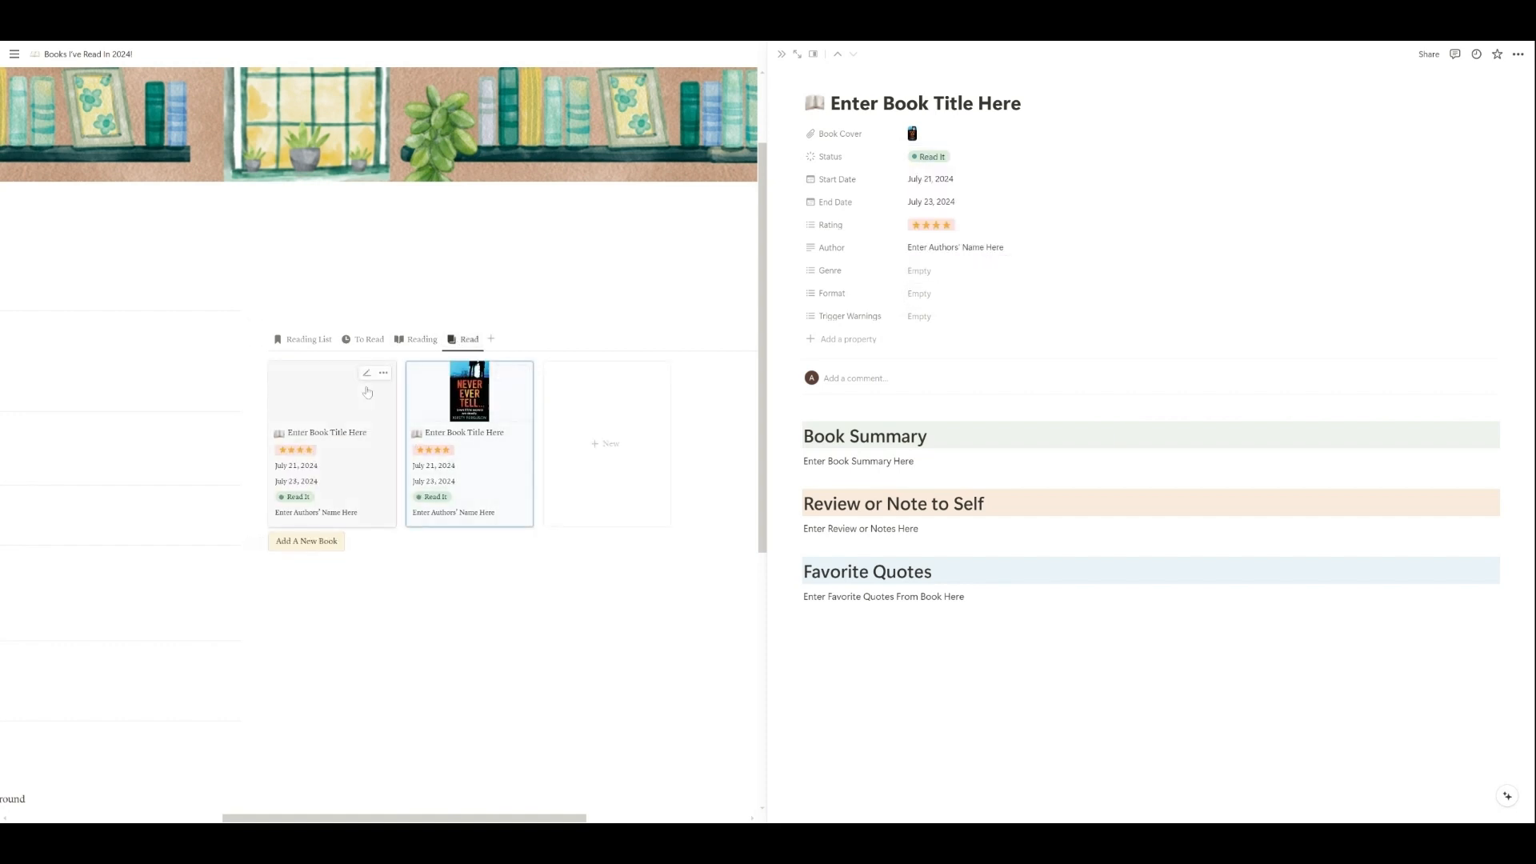
Step: Compare the other filtered database views and return to the Reading List view
click(404, 344)
click(366, 342)
click(469, 341)
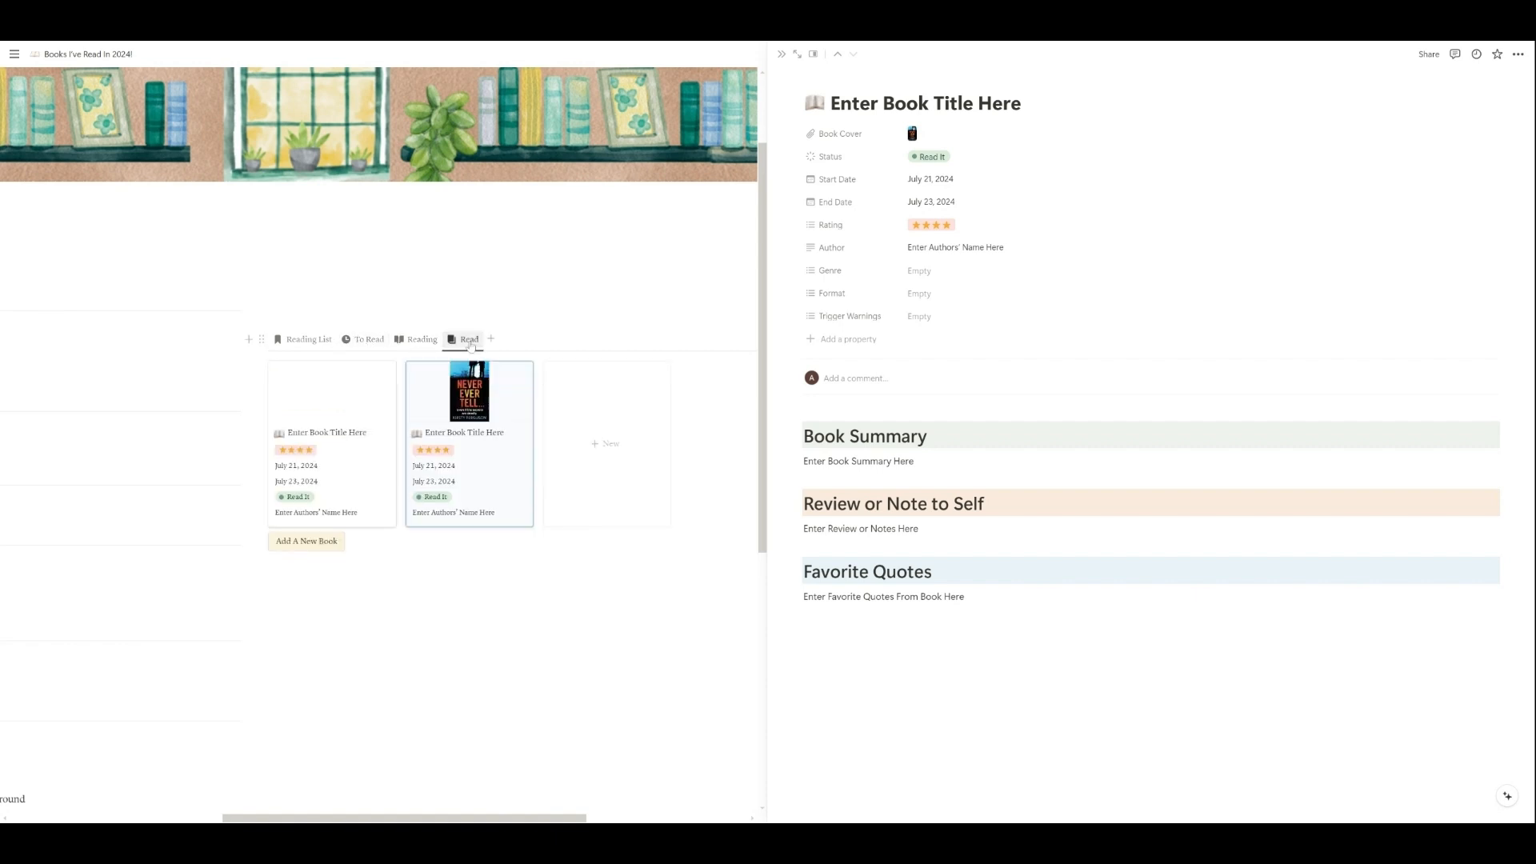
click(309, 341)
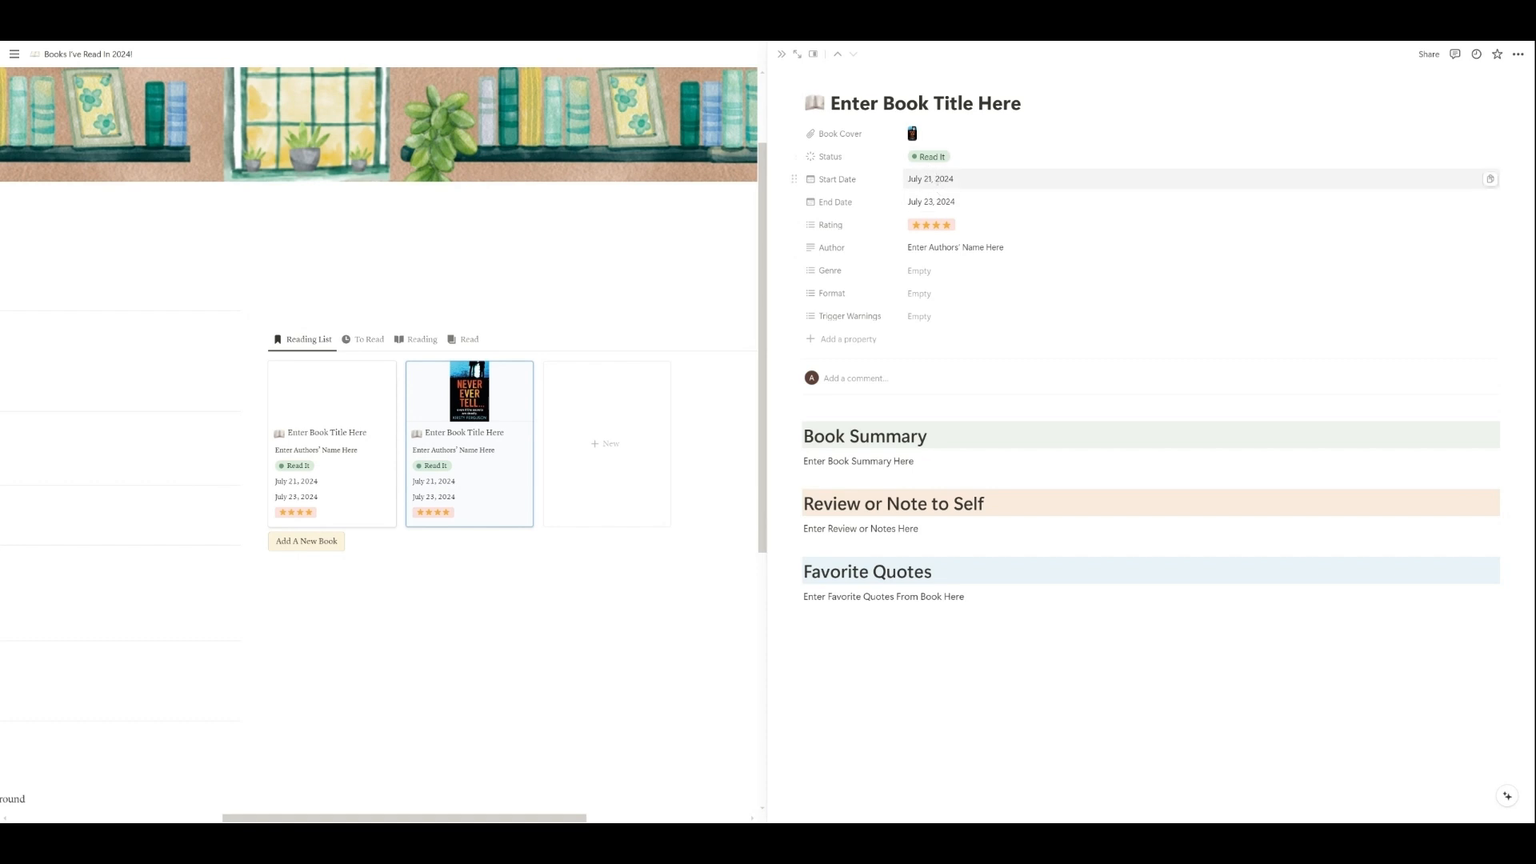
Step: Examine the book's Start Date calendar and its Rating choices without changing them
click(937, 179)
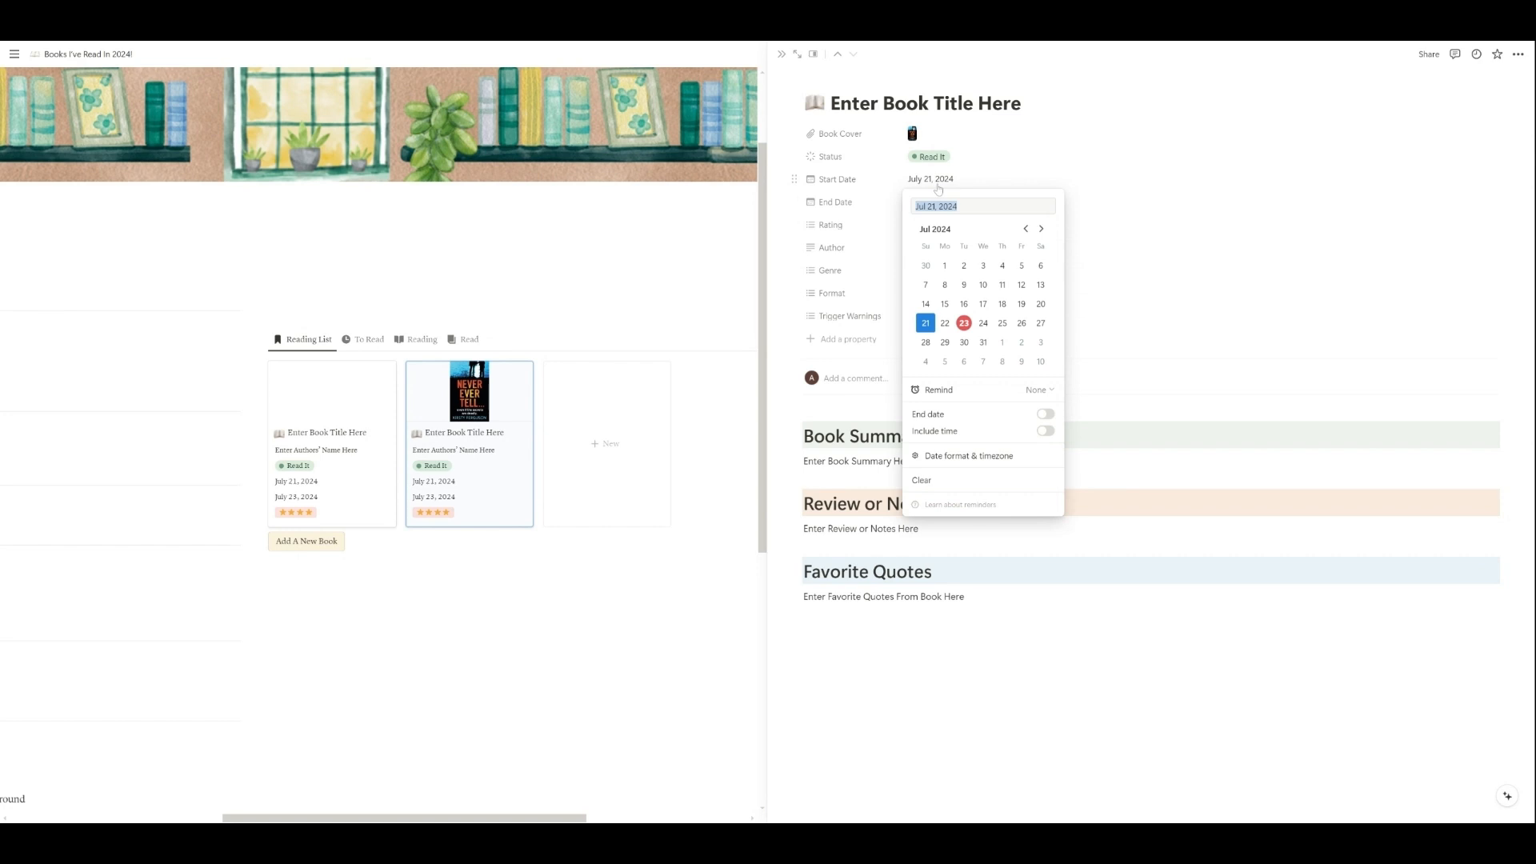
click(937, 226)
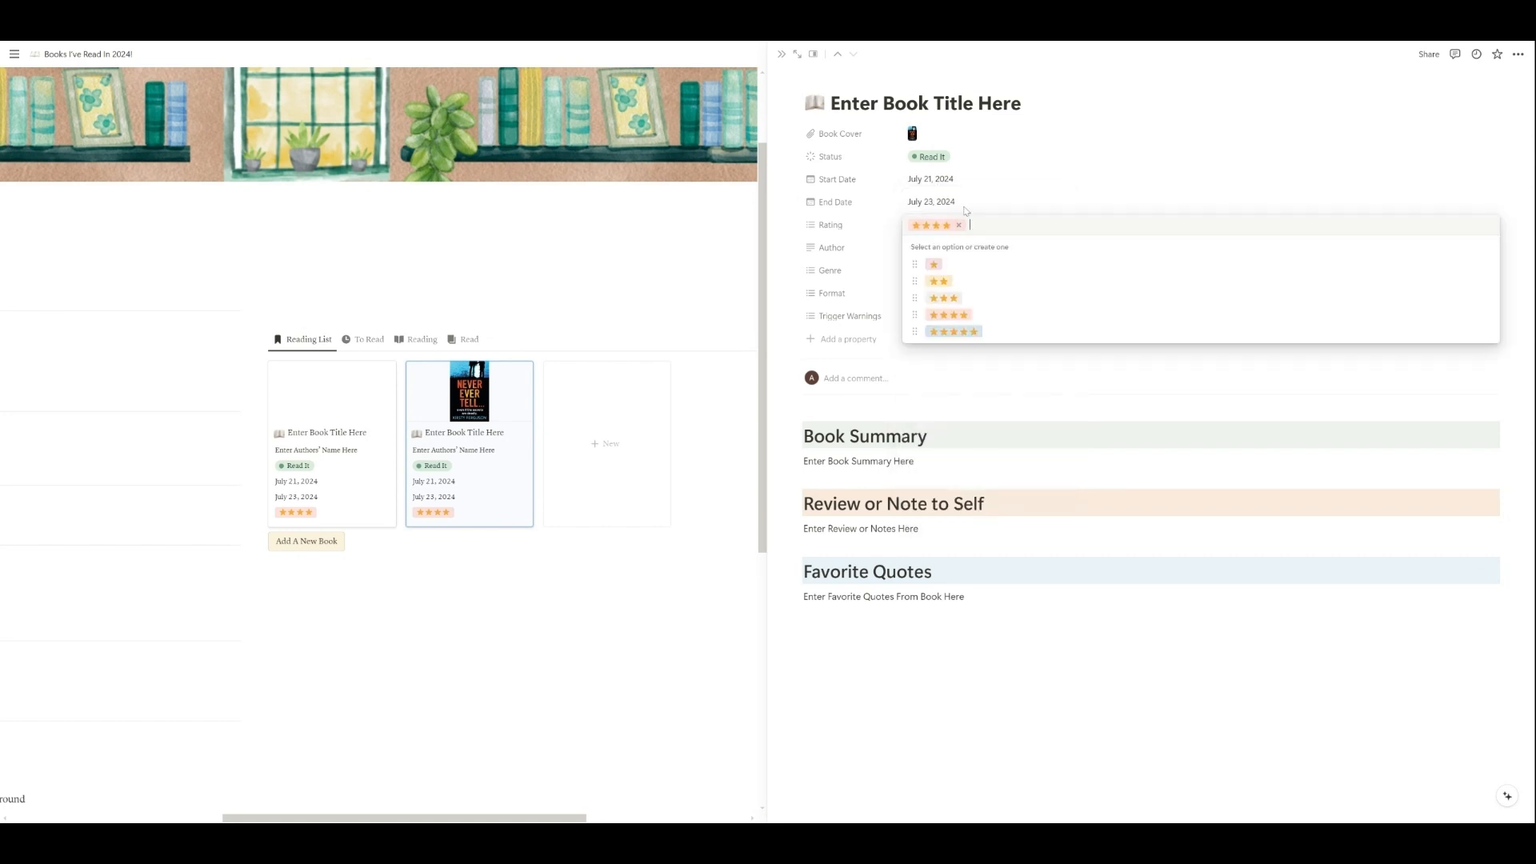
click(967, 210)
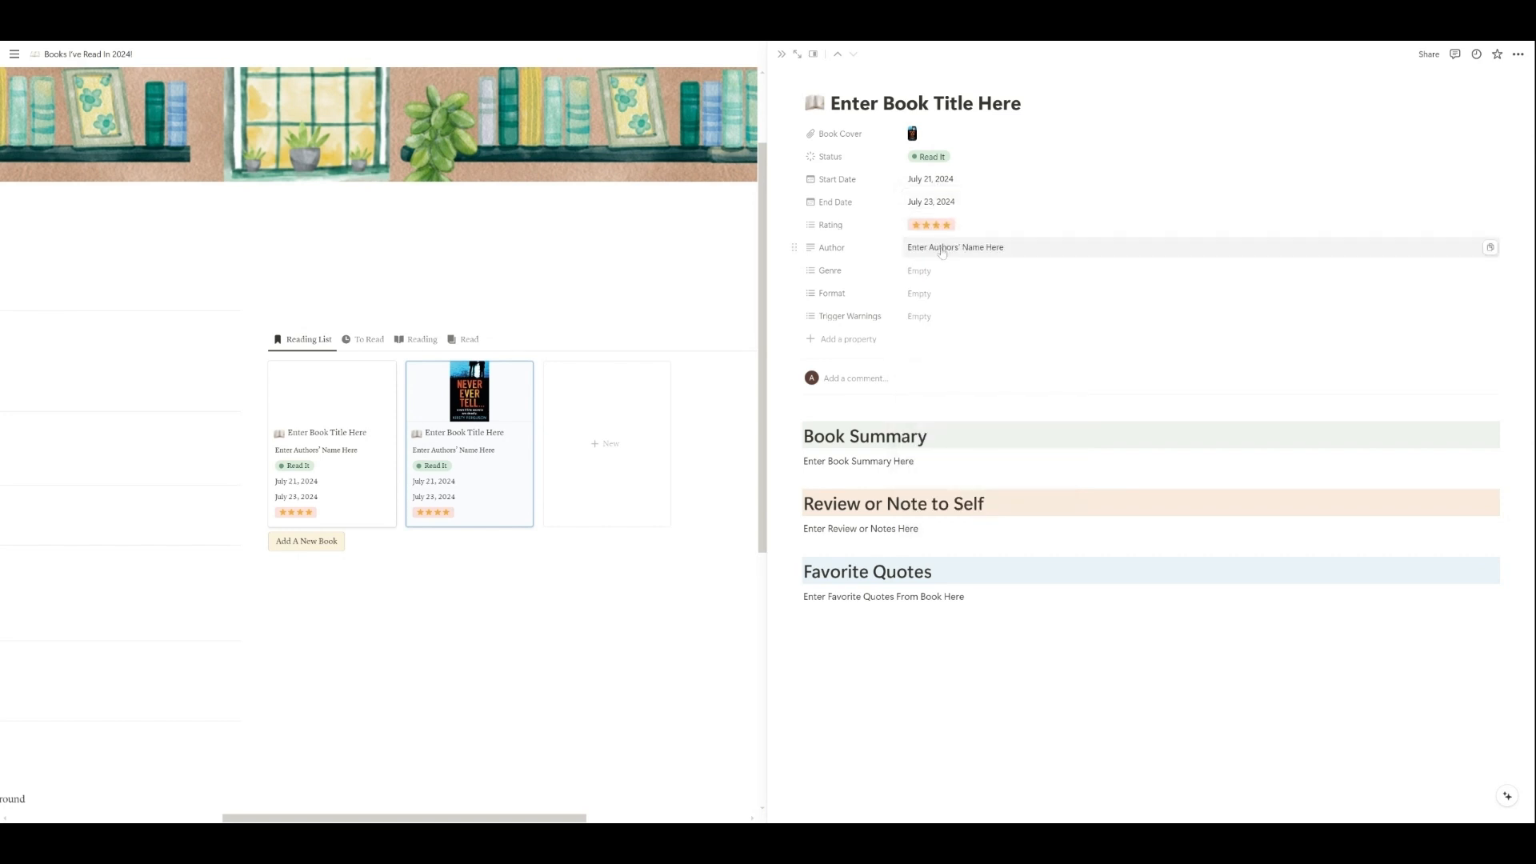
Step: Create a new Thriller option in the Genre property and assign it to the book
click(930, 277)
key(Escape)
click(930, 278)
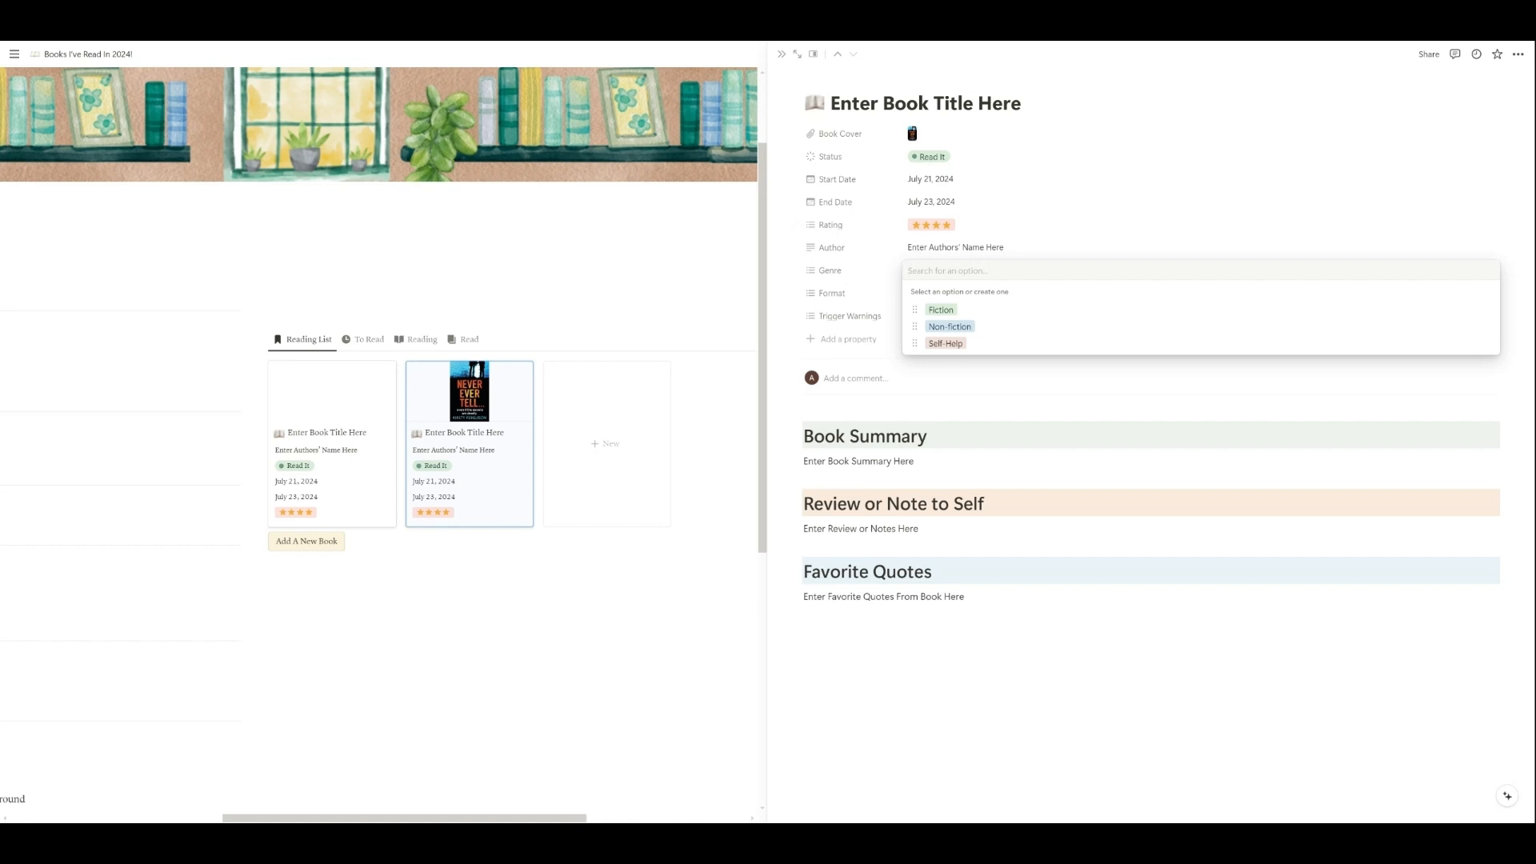
text(Thriller)
key(Return)
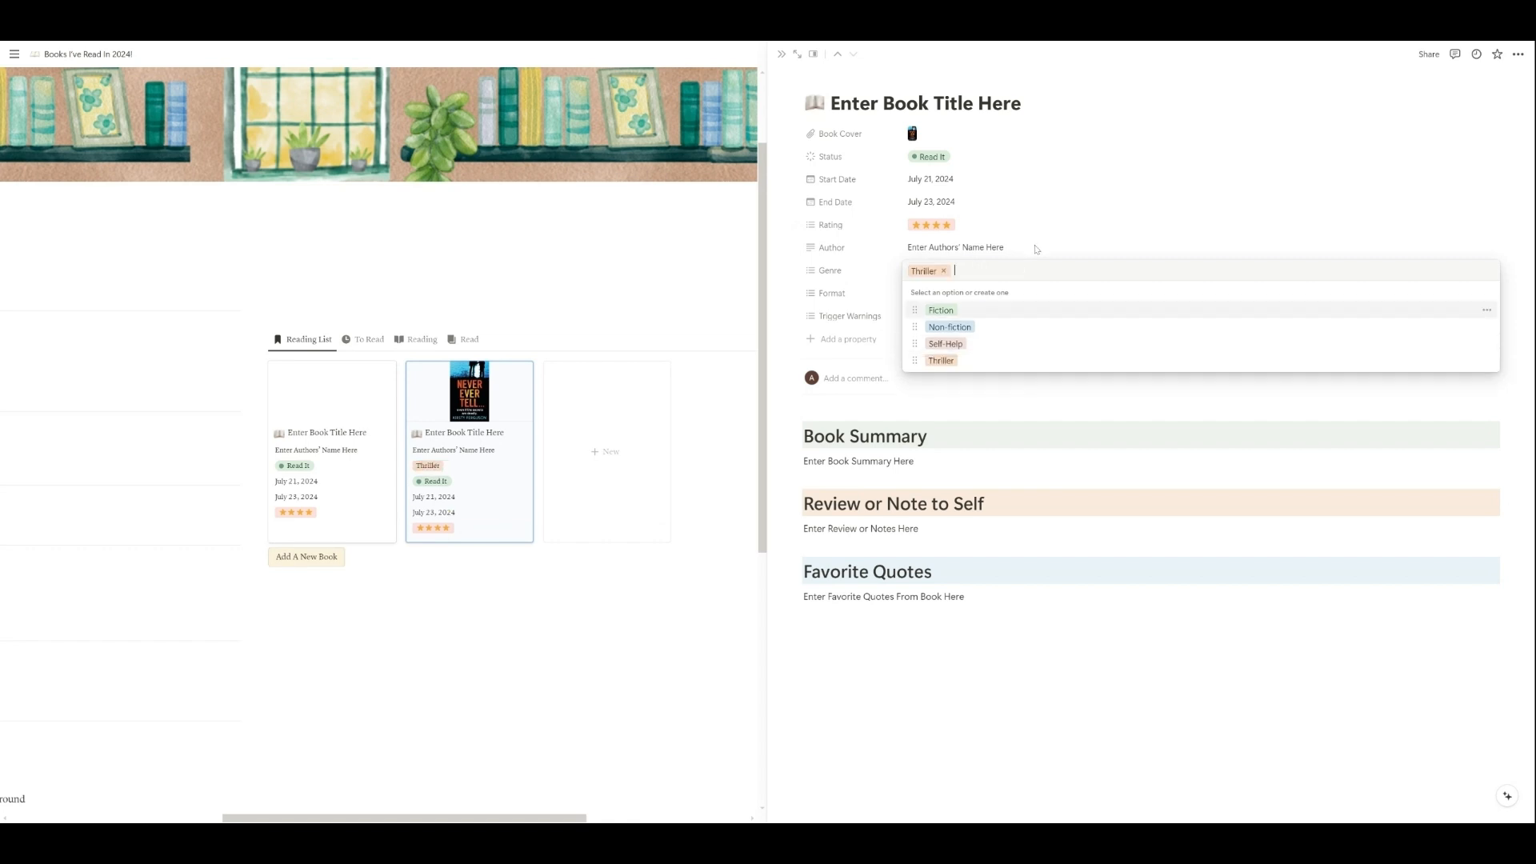
key(Escape)
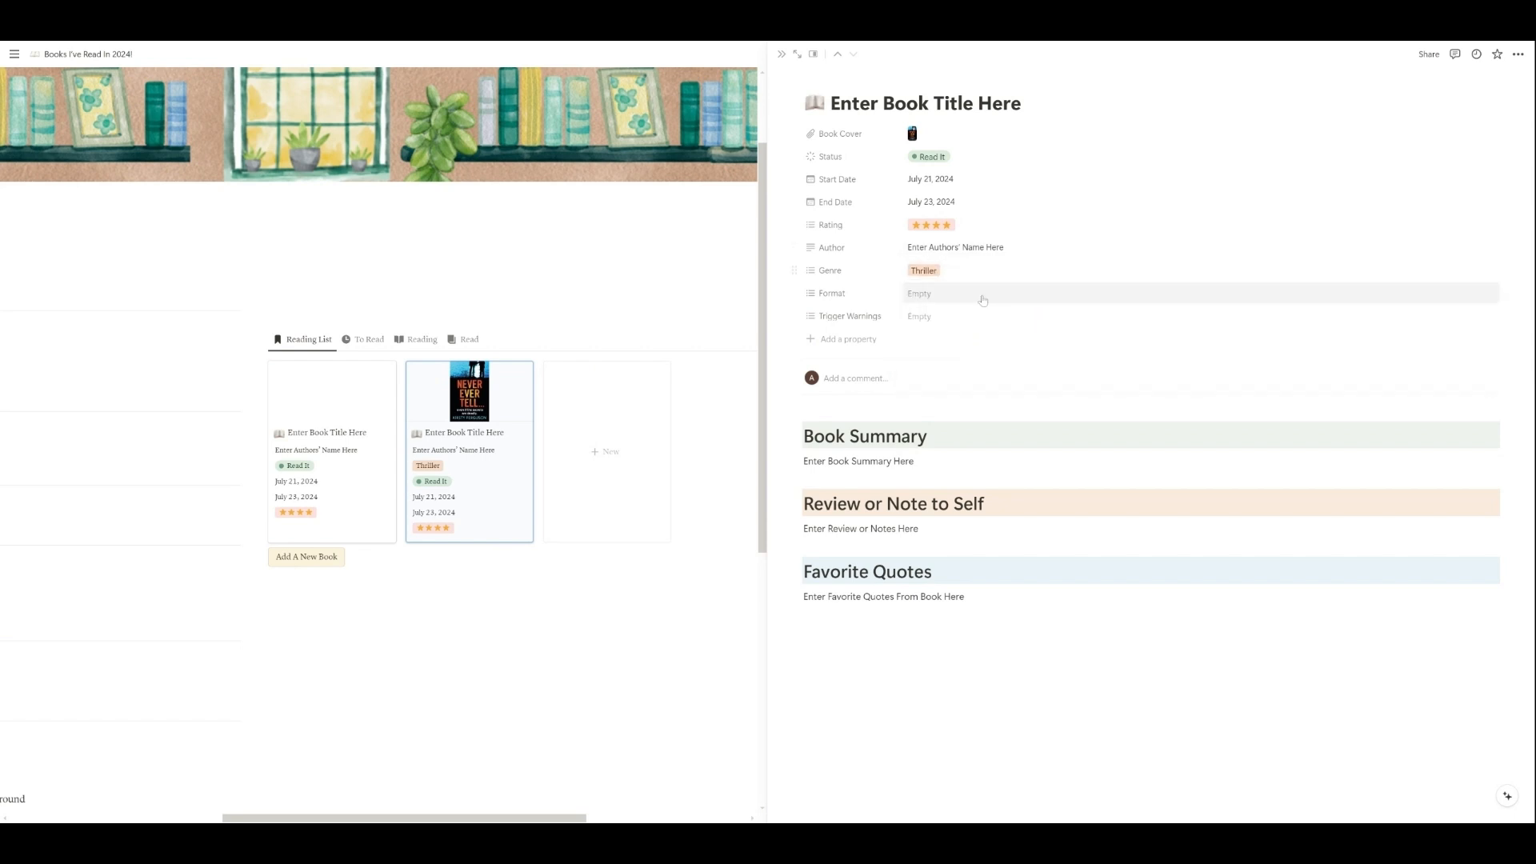
Step: Examine the options available in the book's Genre, Format and Trigger Warnings properties
click(1000, 271)
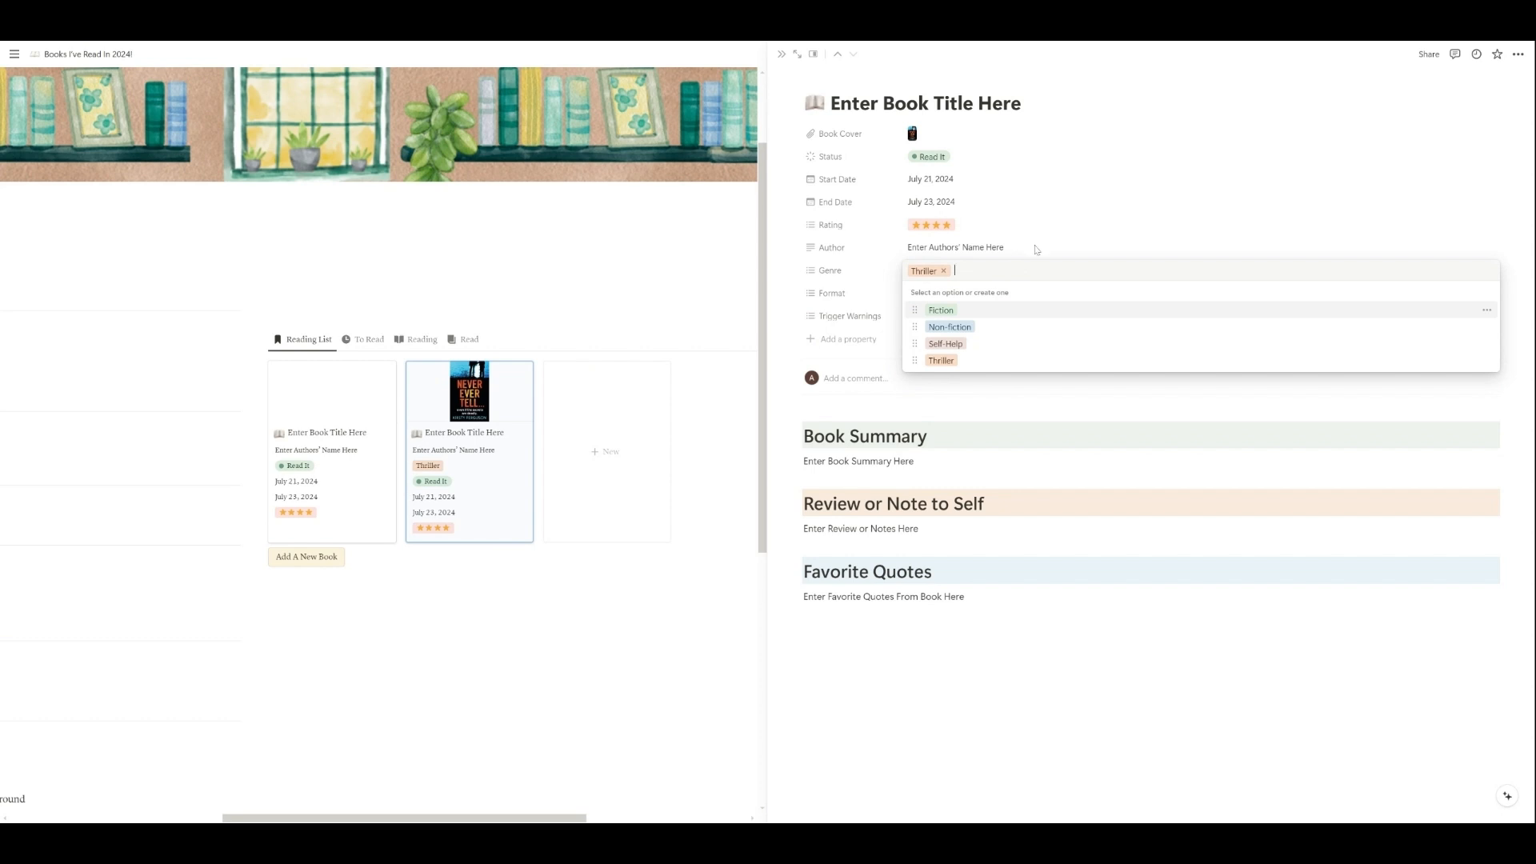
key(Escape)
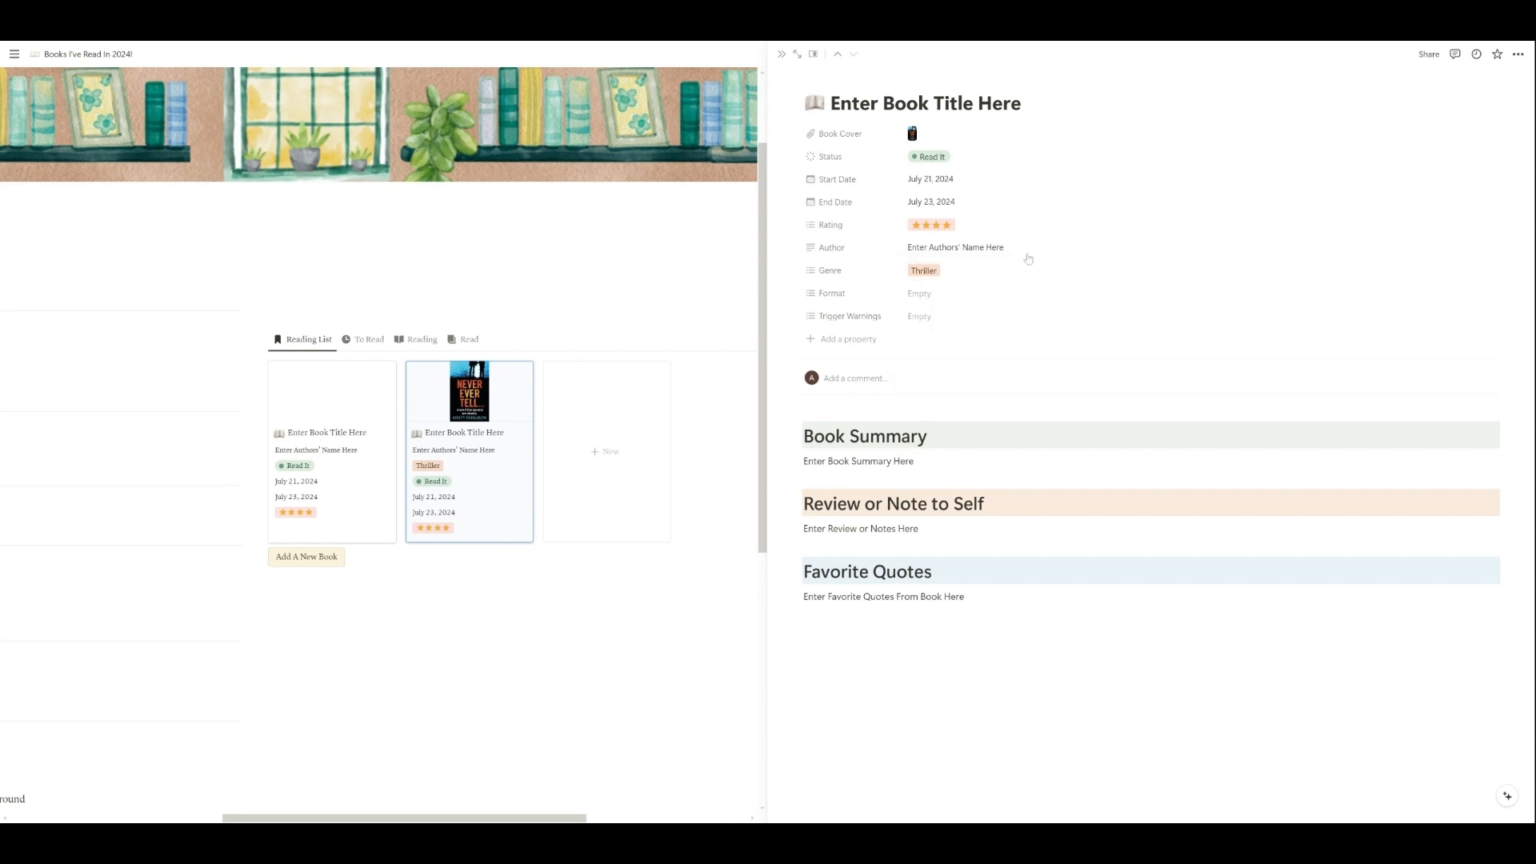
click(1007, 271)
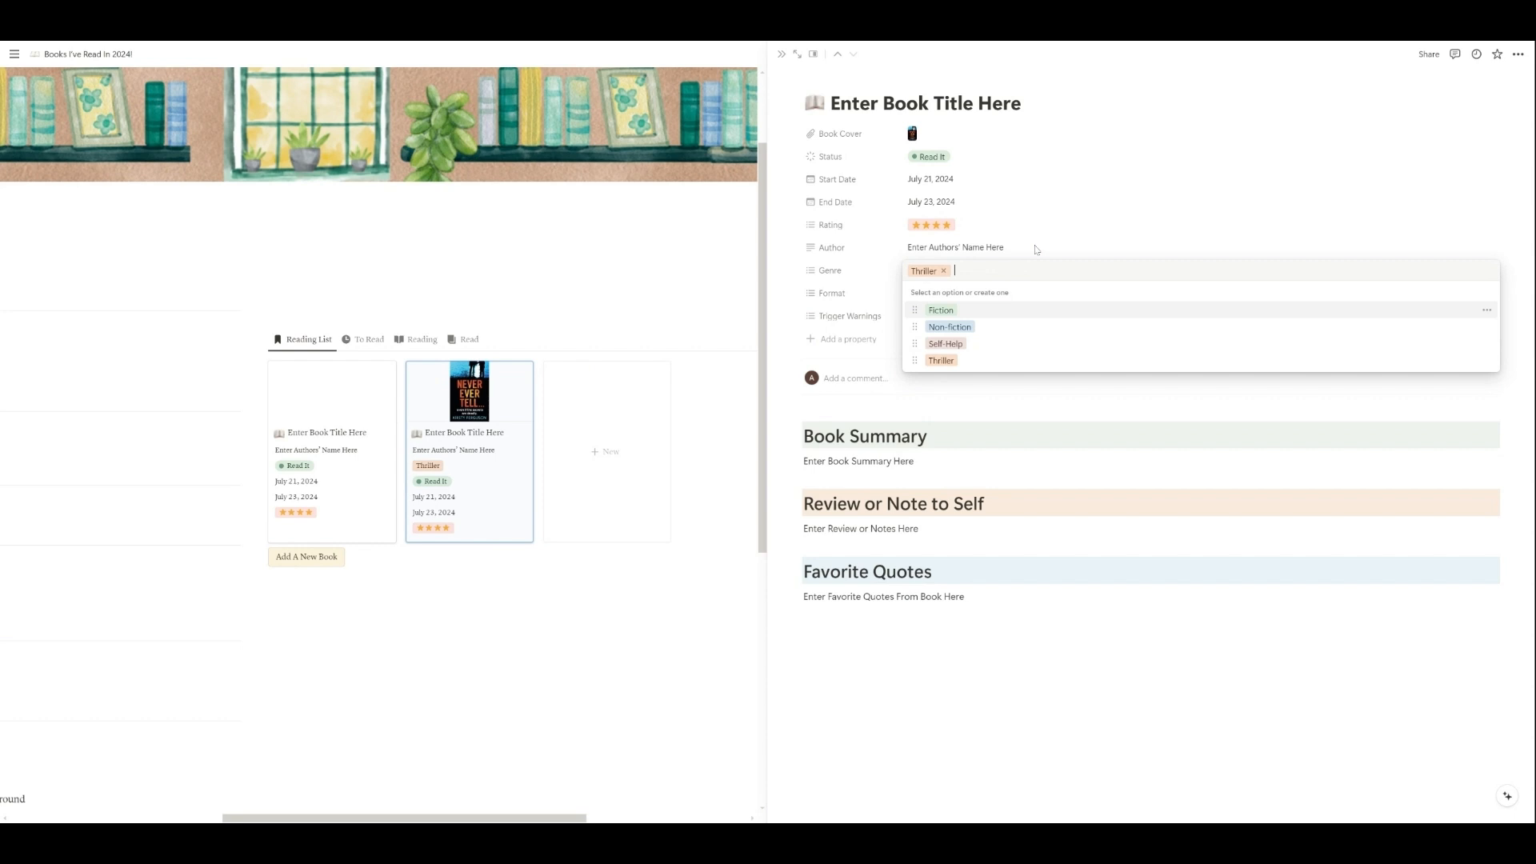
key(Escape)
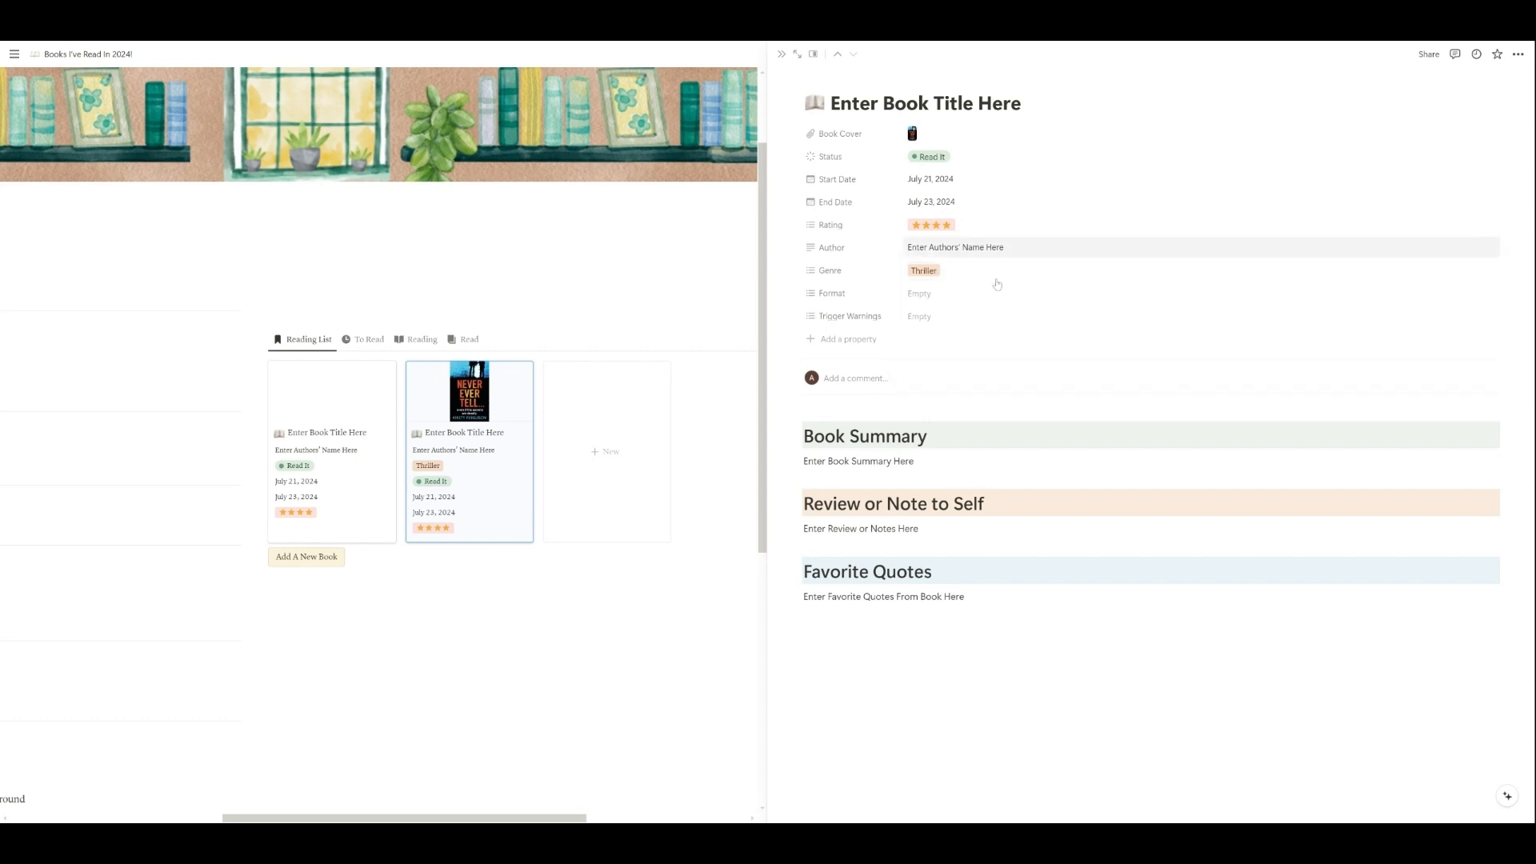
click(980, 303)
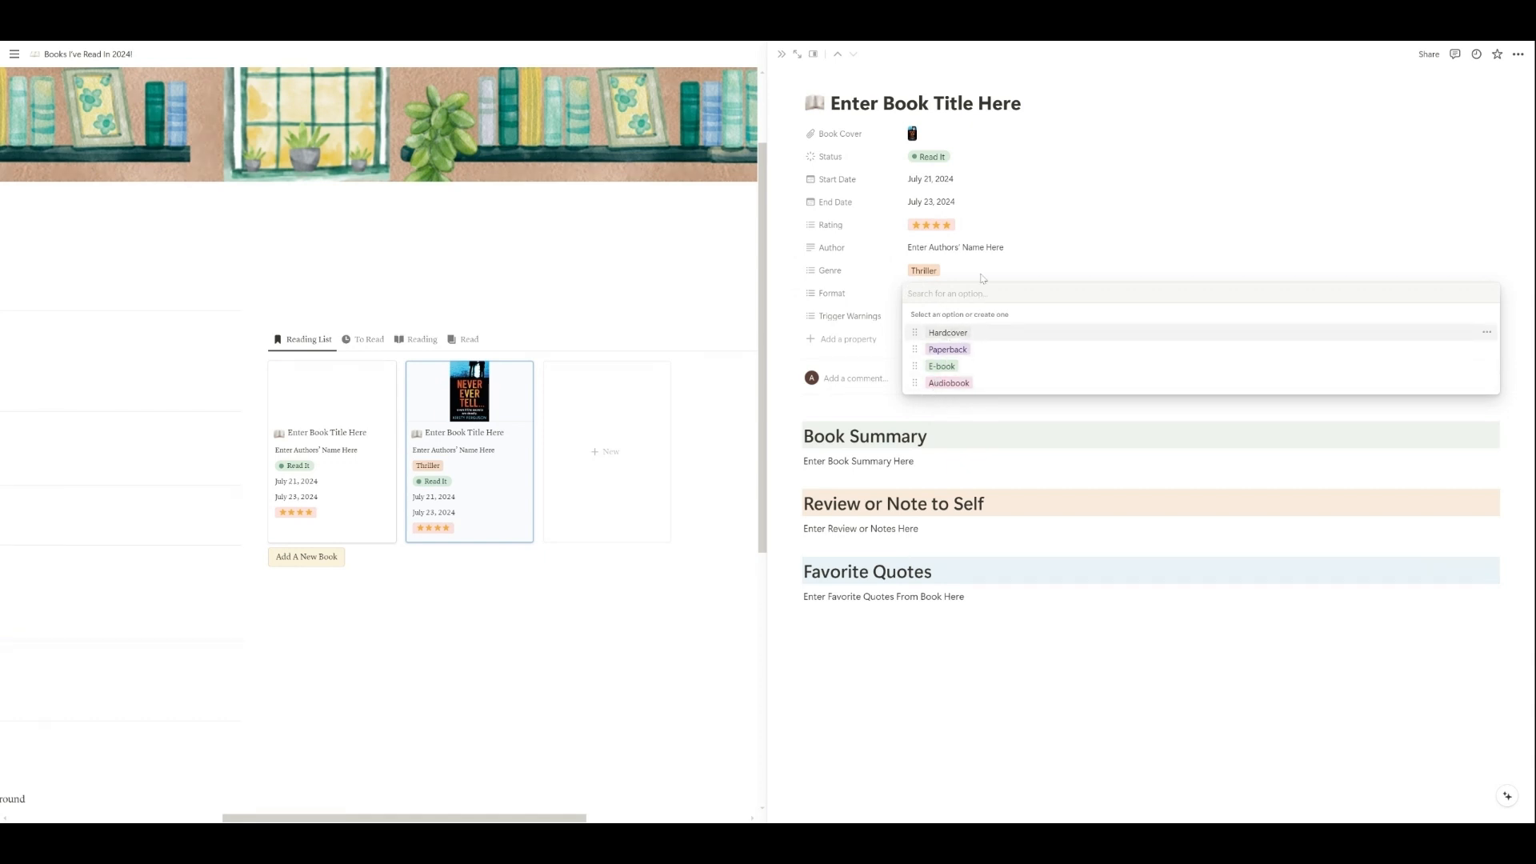
click(938, 320)
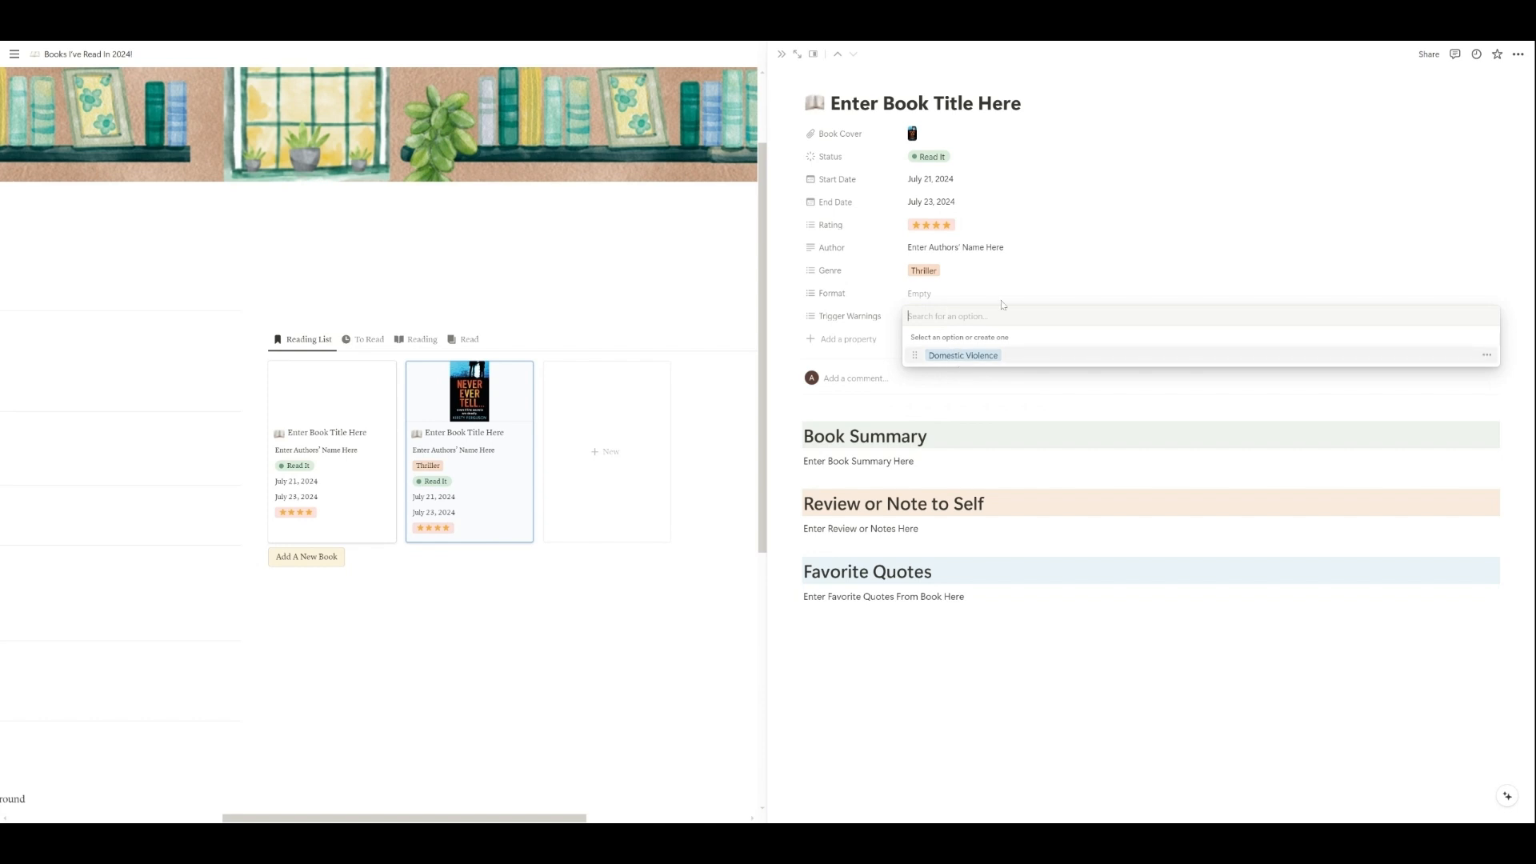
click(1001, 299)
Step: Delete the Domestic Violence option from the Trigger Warnings property
click(1001, 315)
click(1487, 356)
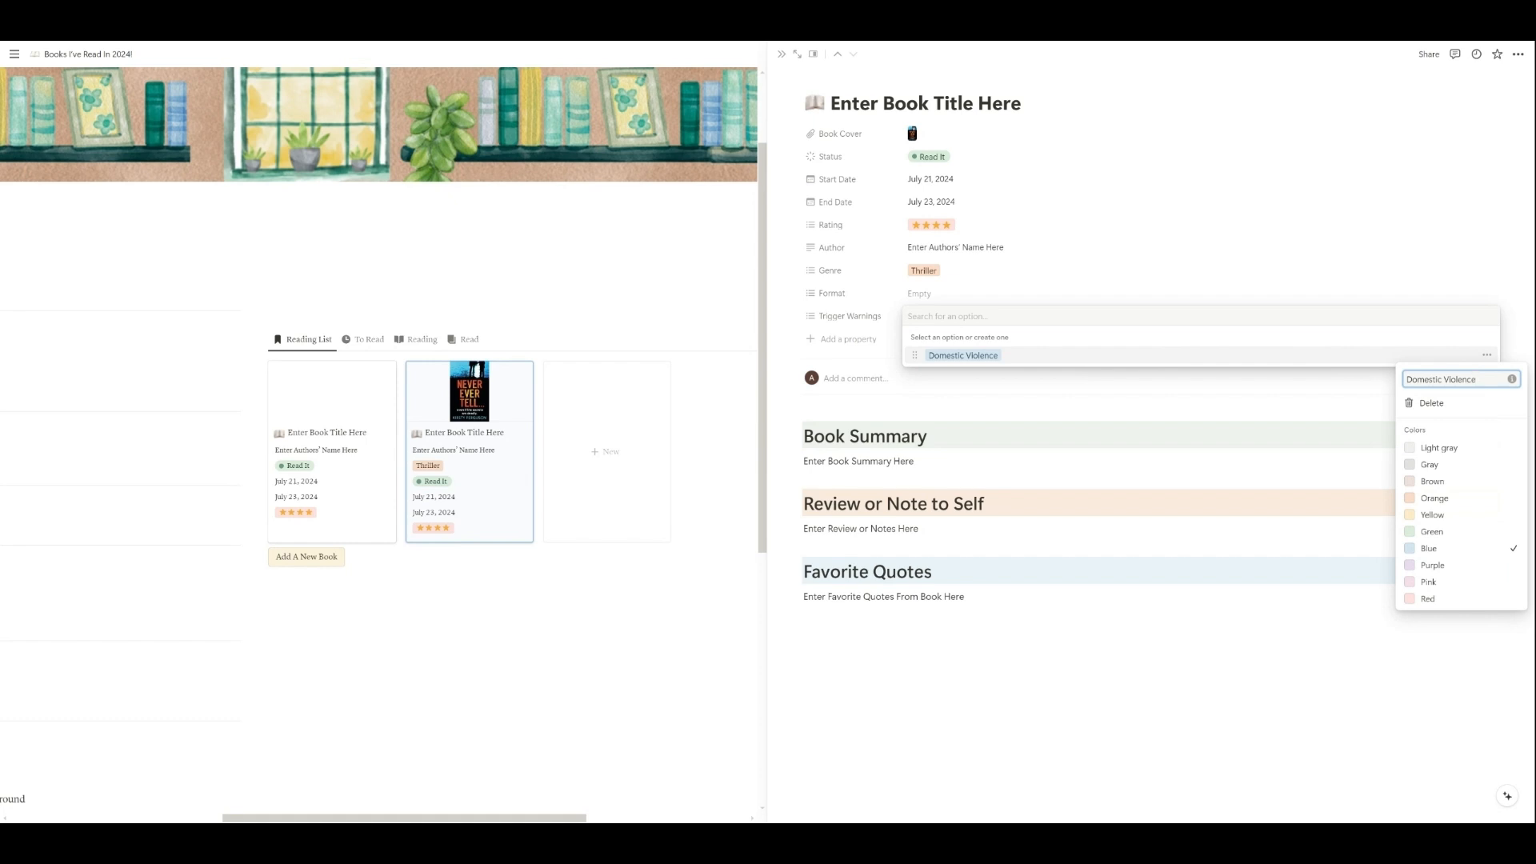
click(1431, 402)
click(783, 438)
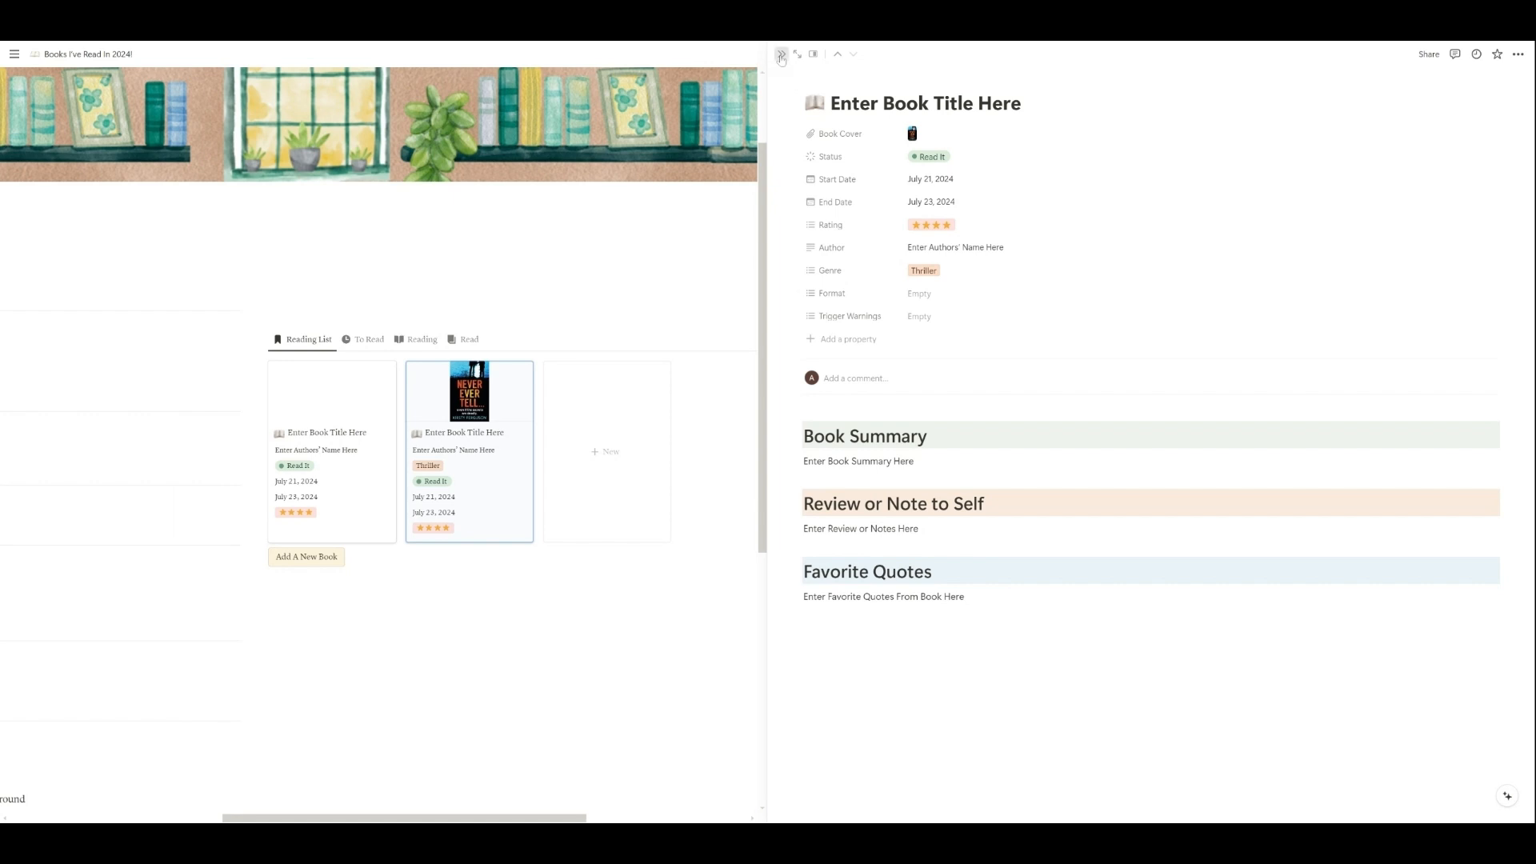
Step: Close the book entry and look at the tracker page's widget instructions and Book Wish List
click(782, 57)
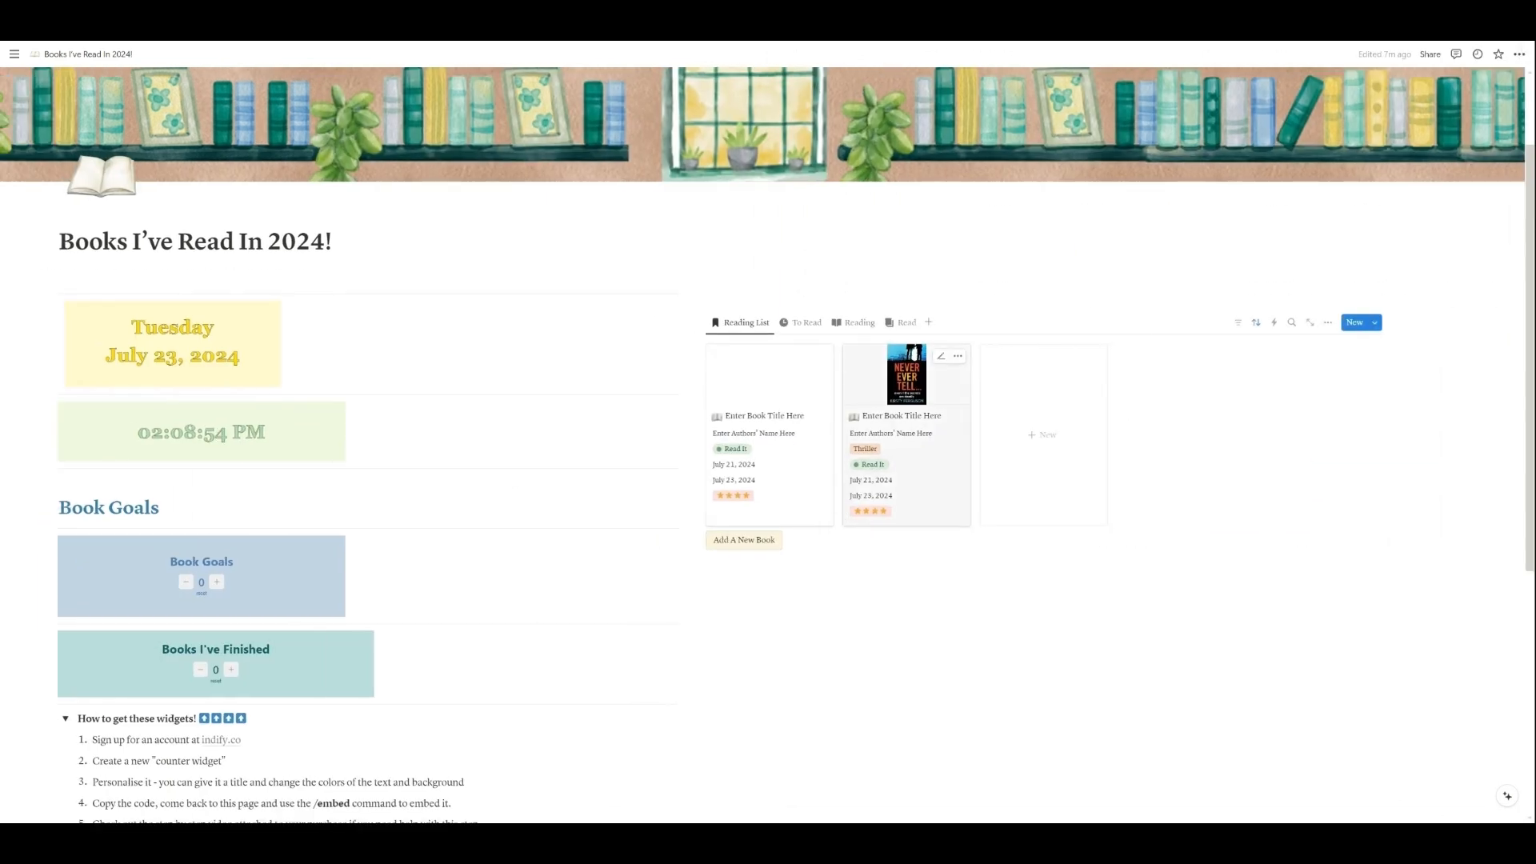
scroll(768, 432, down, 4)
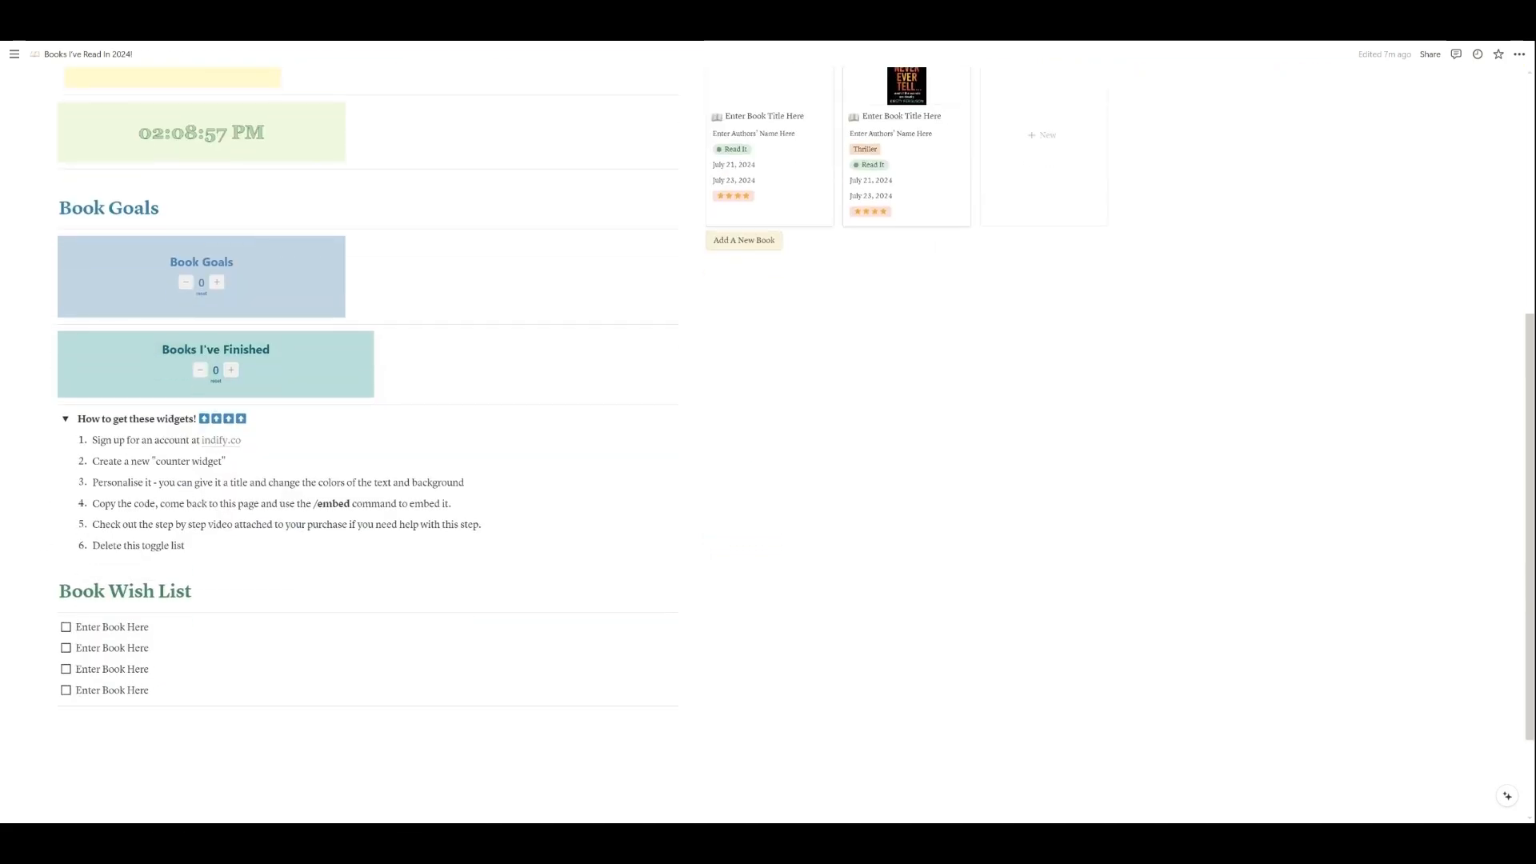